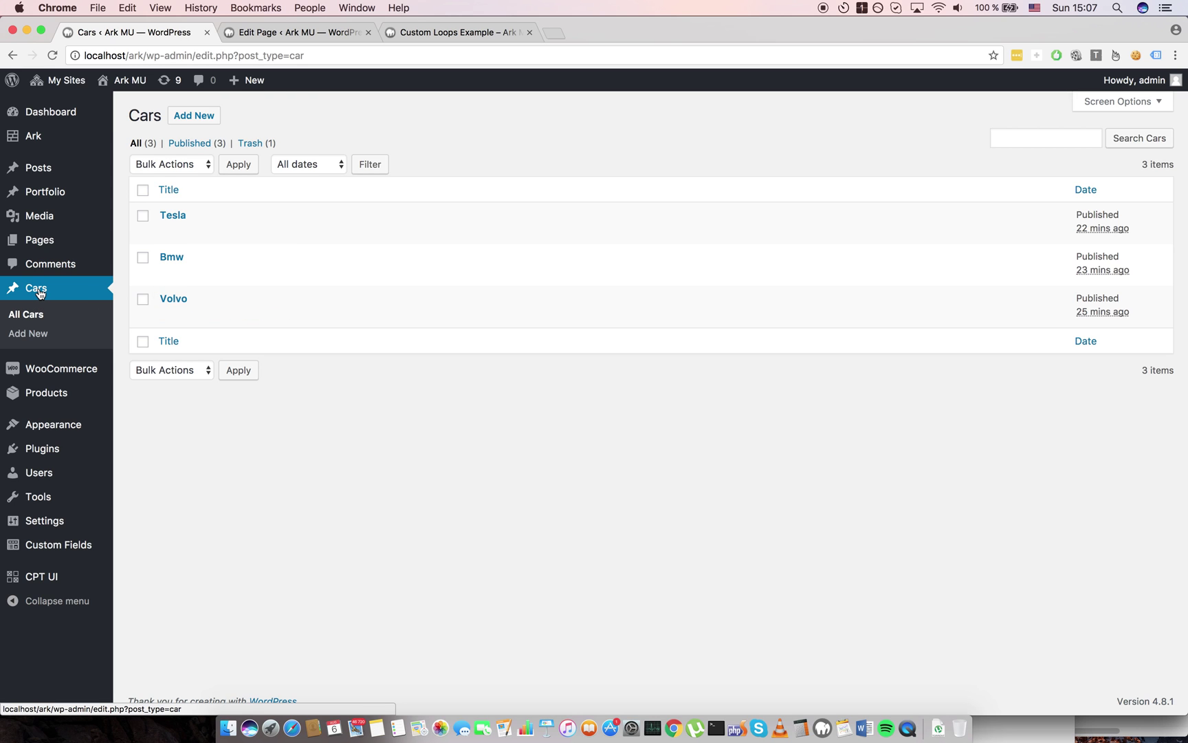
In the Cars list, bring up the row actions for the Tesla entry
mouse_move(46, 583)
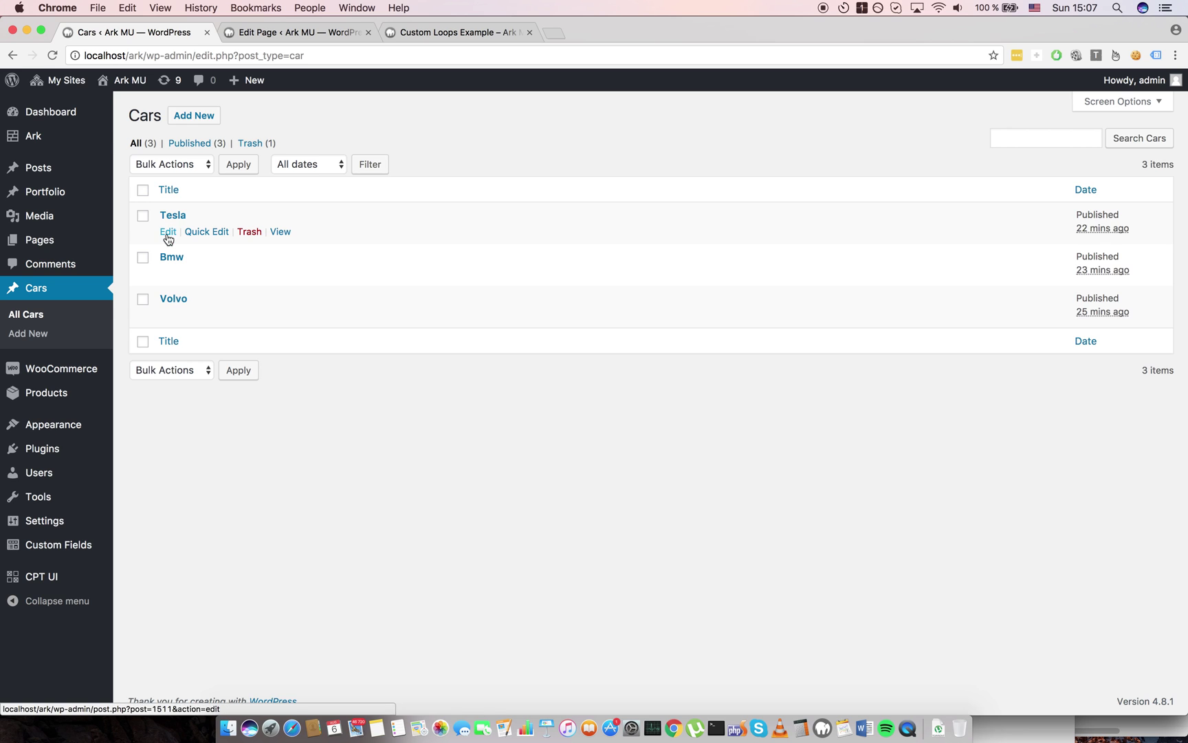
Open the Tesla entry's edit page and scroll down to its Cars fields
super+click(168, 237)
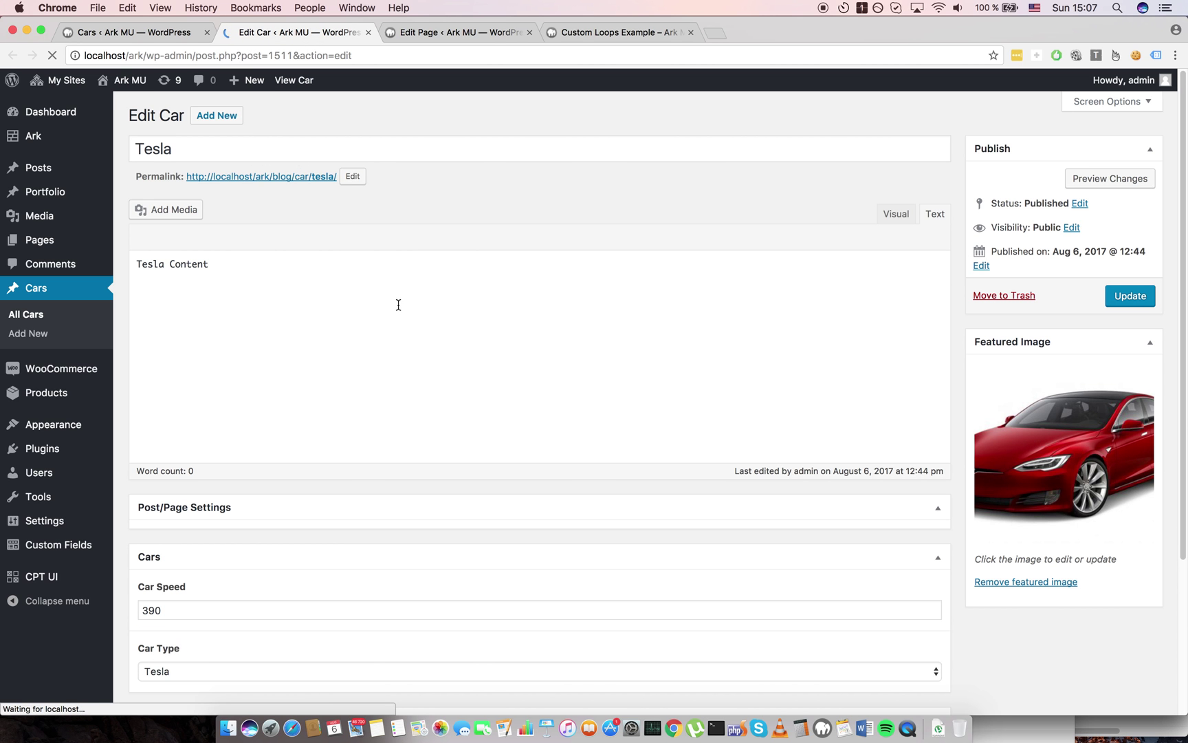
scroll(741, 480, down, 5)
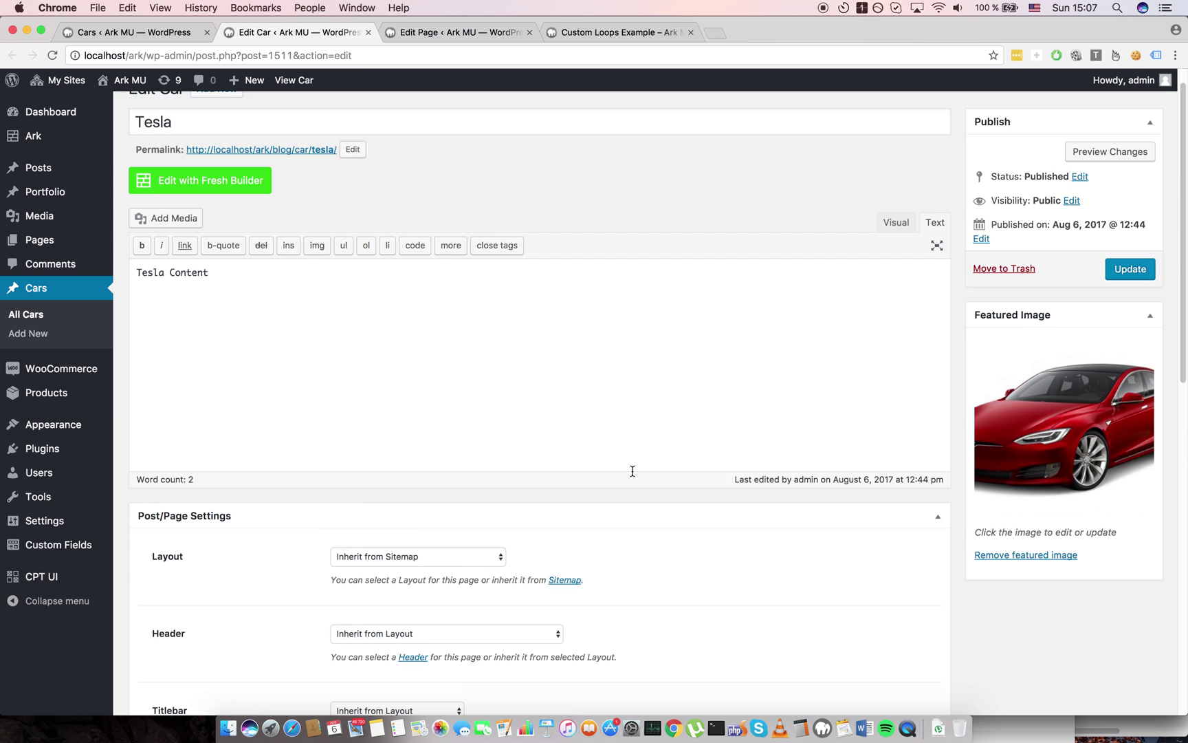
scroll(443, 443, up, 2)
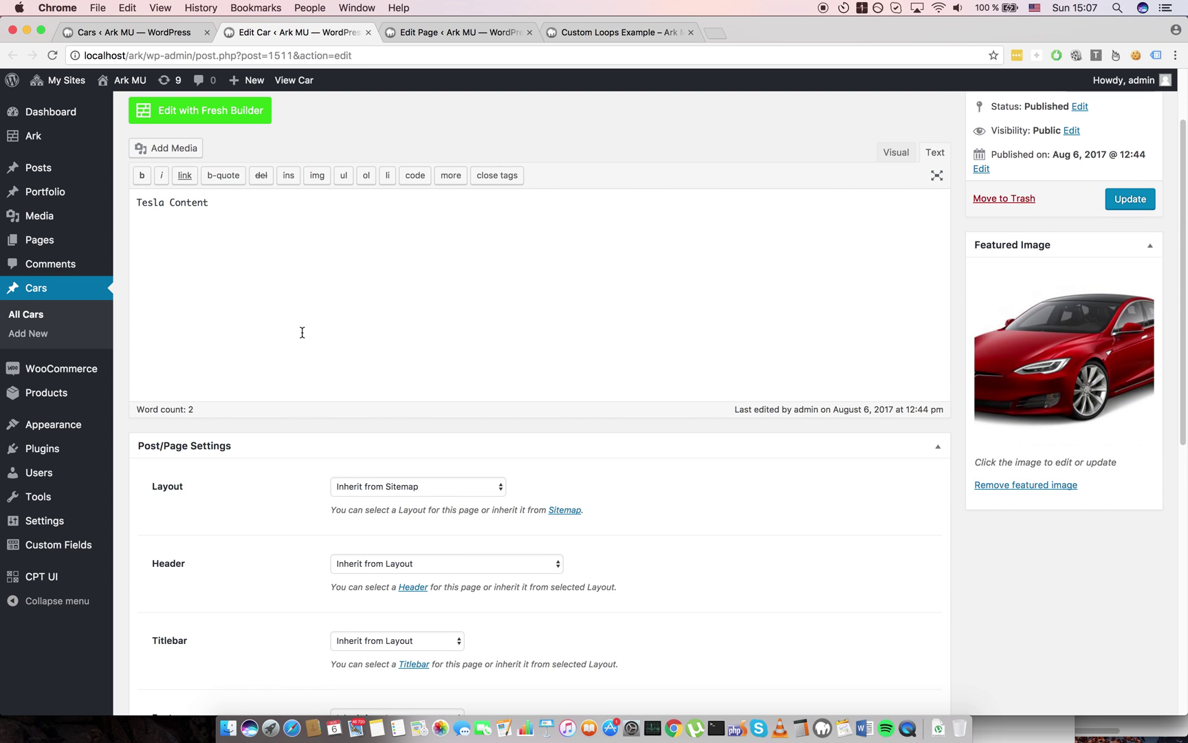
scroll(359, 322, down, 5)
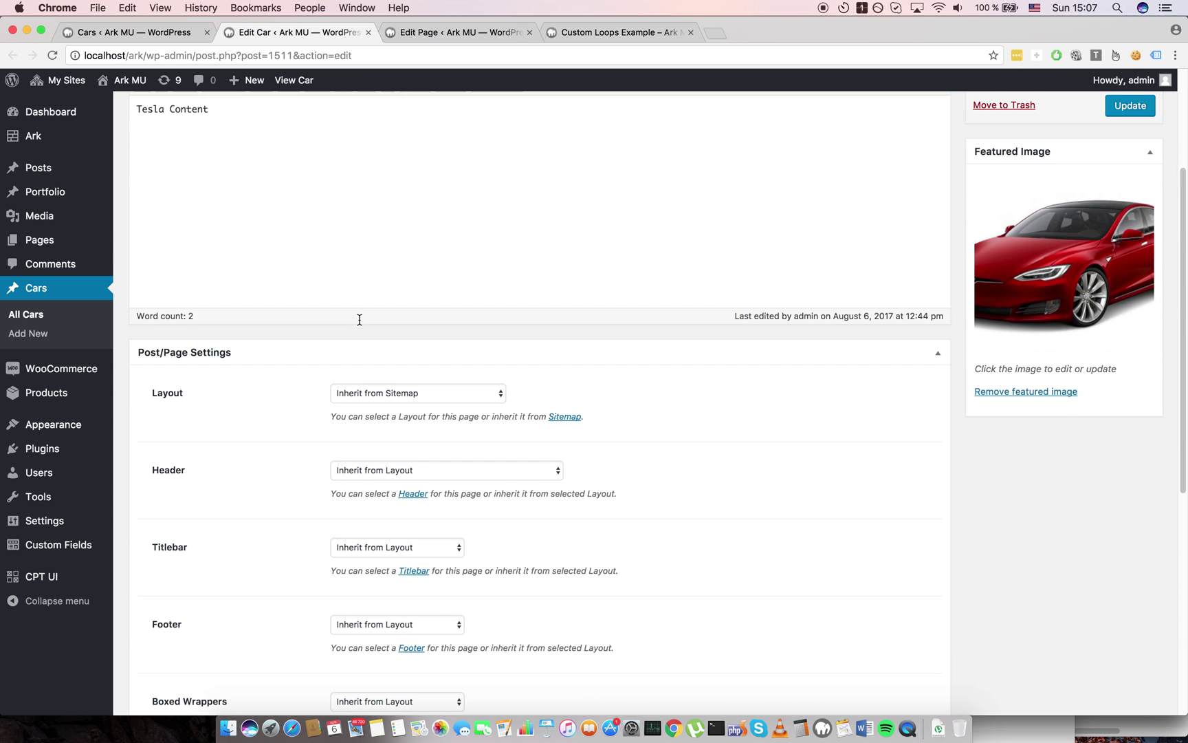
scroll(359, 318, down, 4)
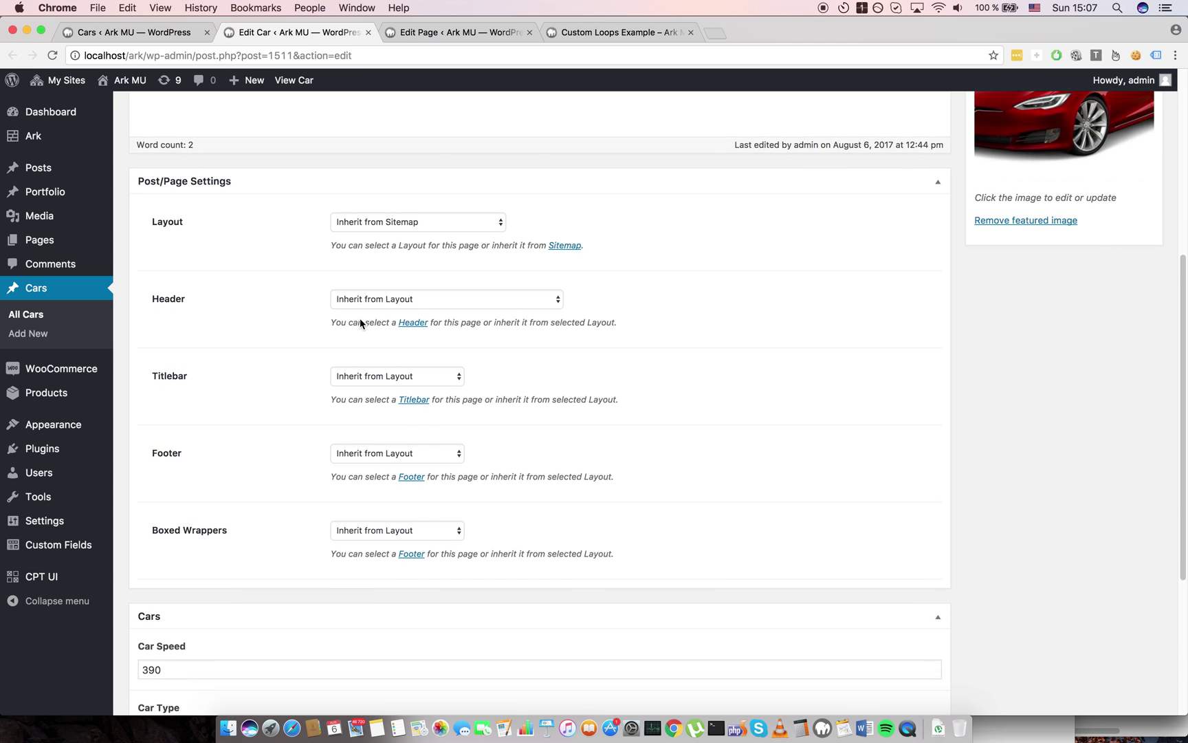
scroll(359, 318, down, 1)
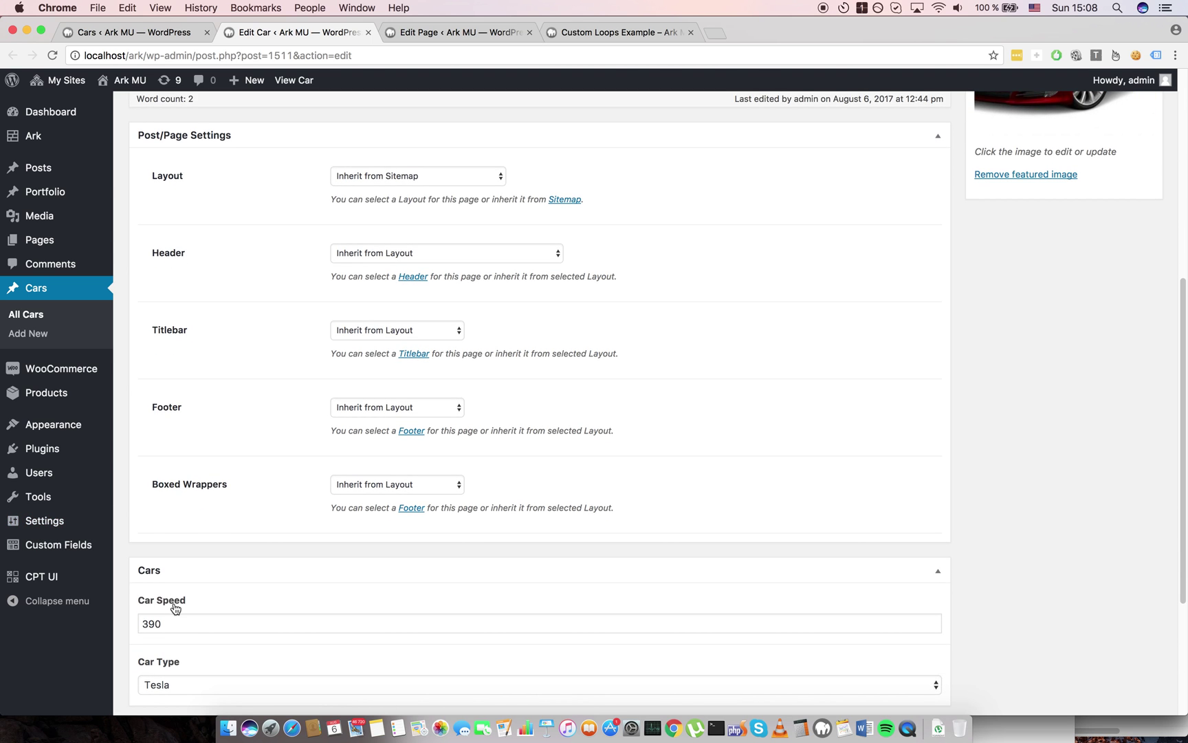
Confirm Car Type stays Tesla and Car Speed reads 390
click(205, 696)
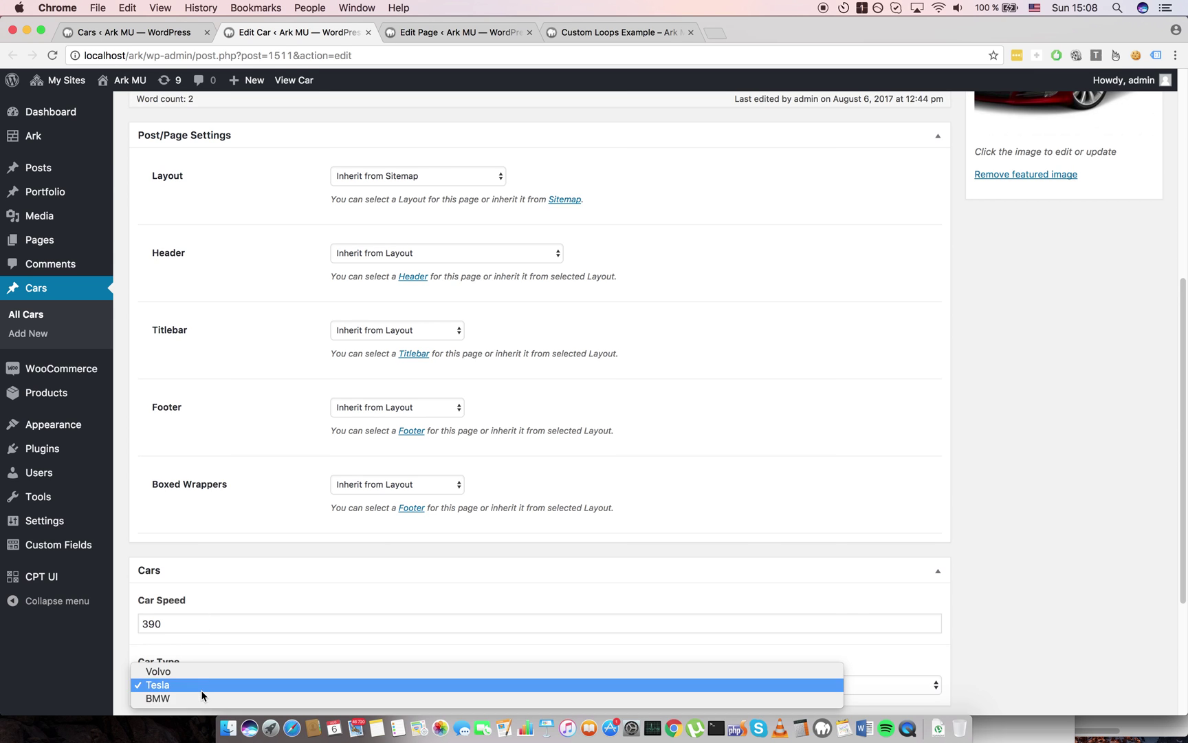
click(95, 684)
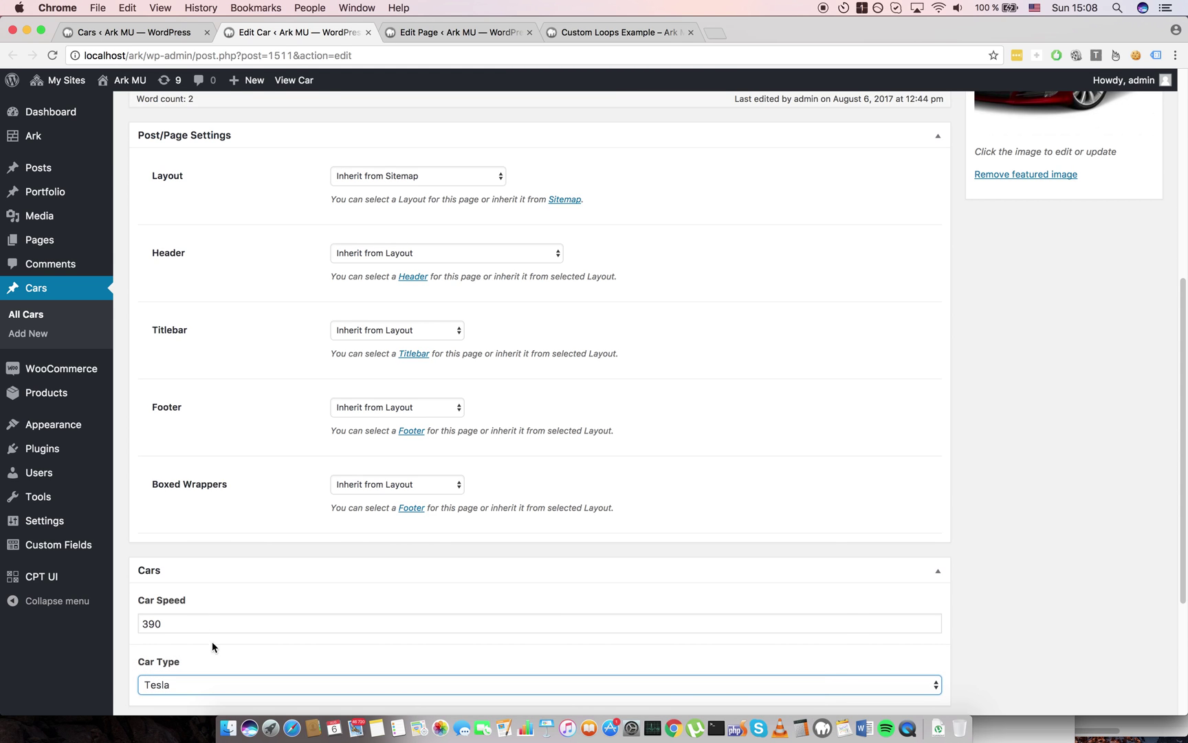
click(187, 621)
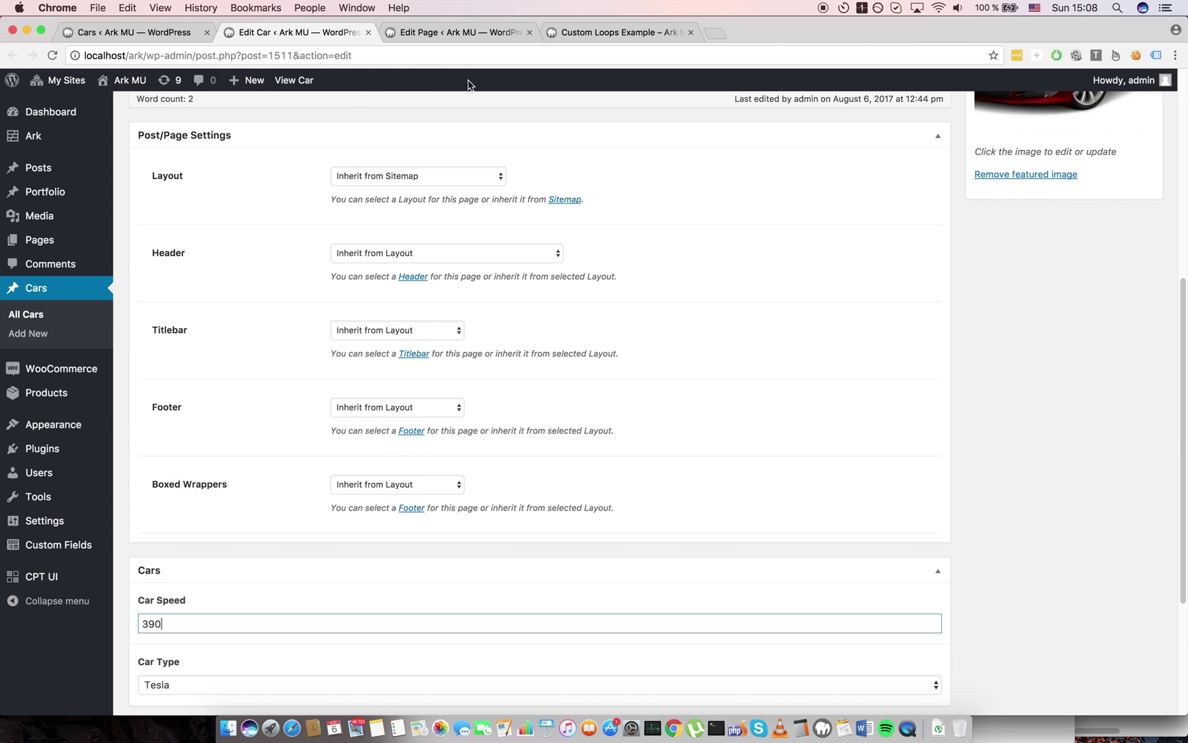
In Fresh Builder, insert a Loop Wrapper into the page's empty column
click(420, 31)
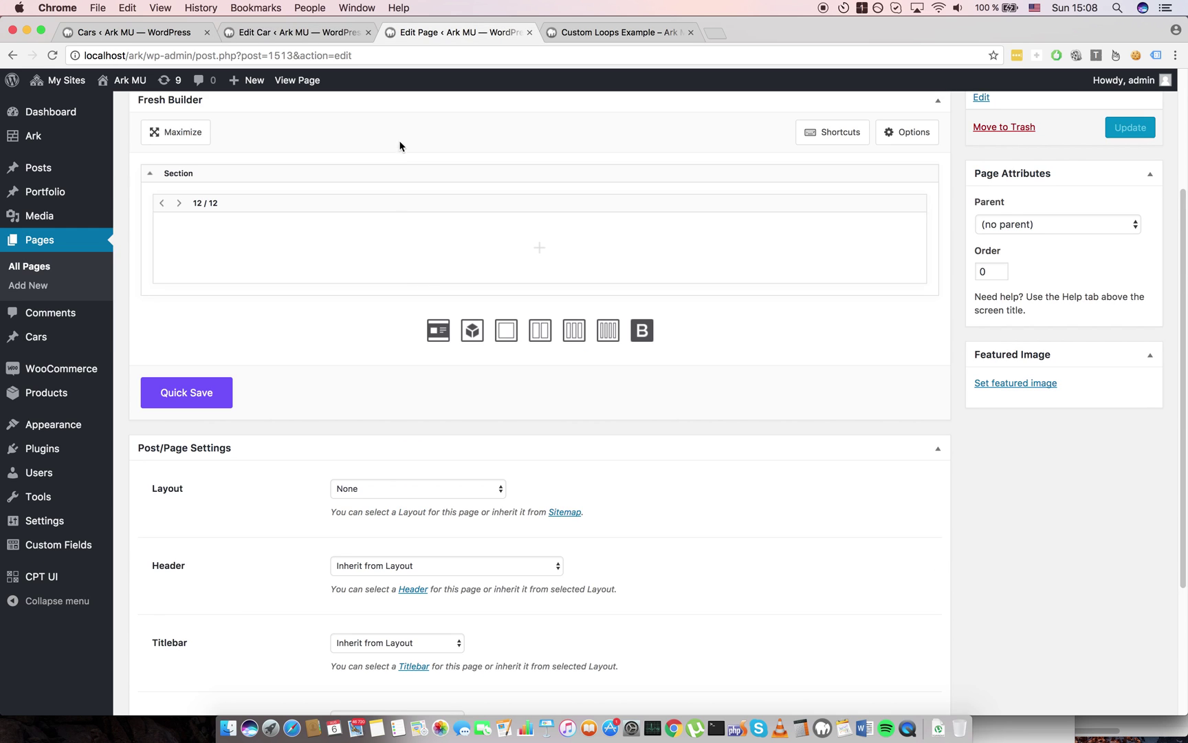
click(539, 248)
text(loop)
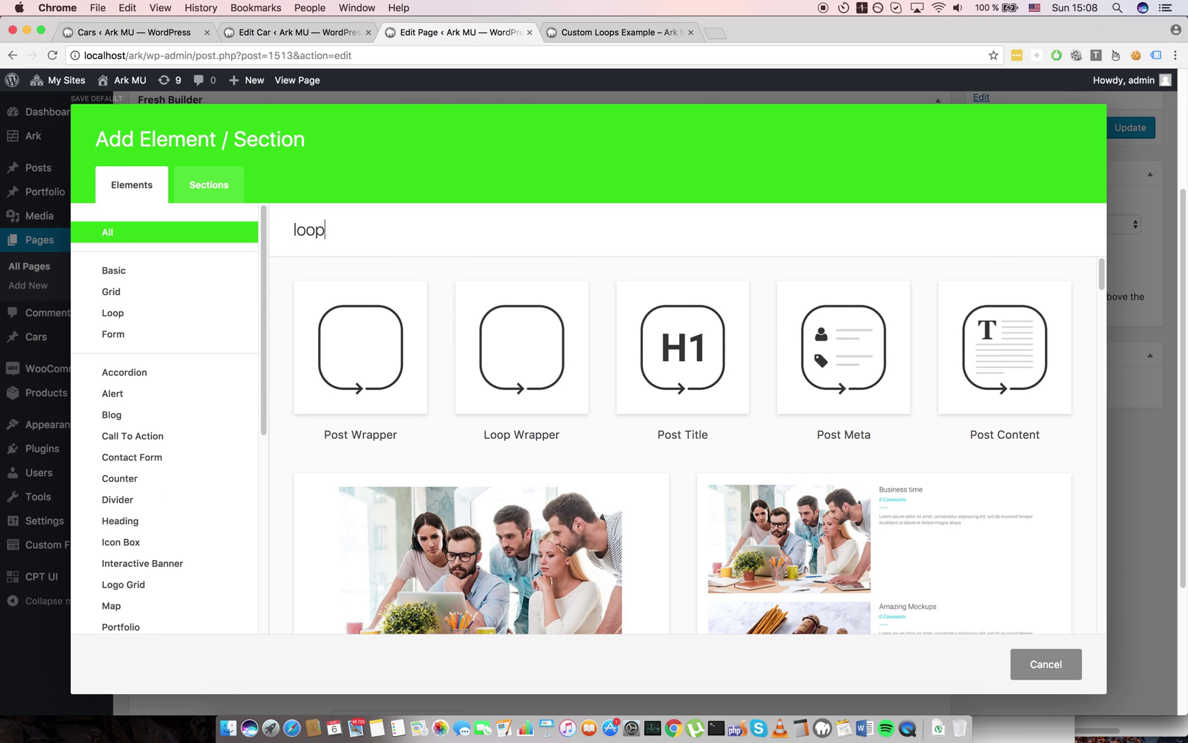
click(565, 365)
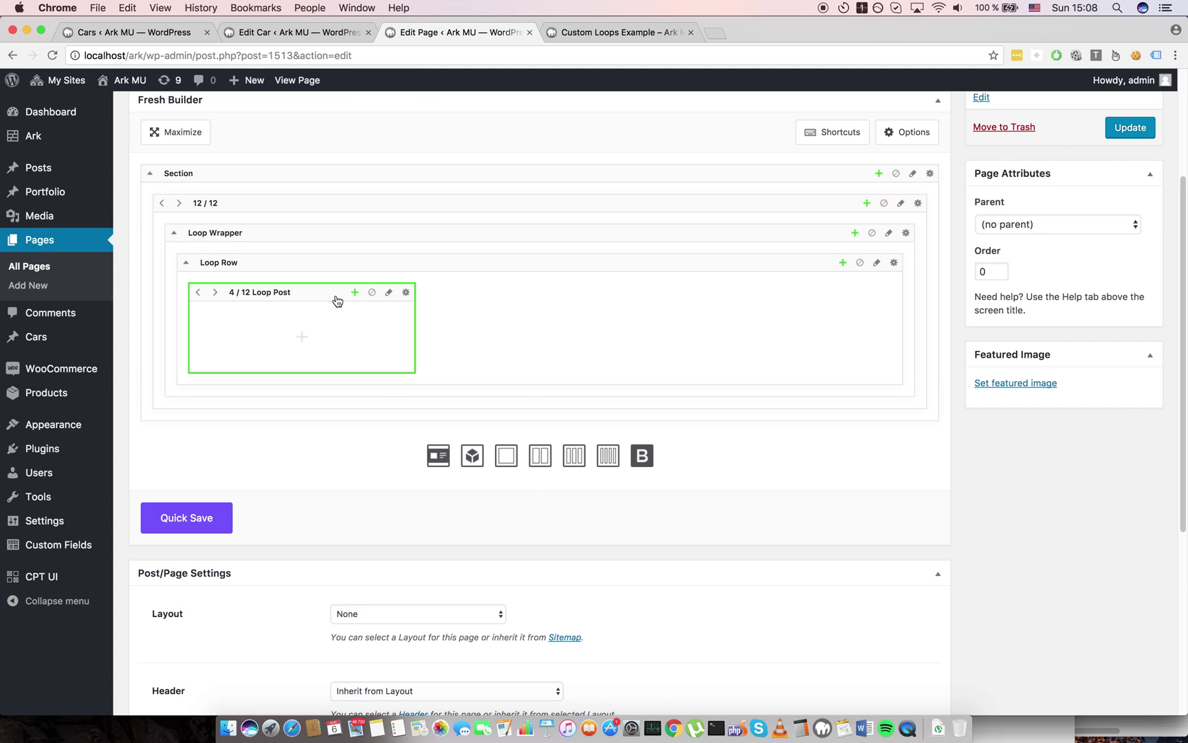
Add a Featured Image and a Post Title below it to the Loop Post, then quick save
click(328, 350)
text(fea)
click(540, 340)
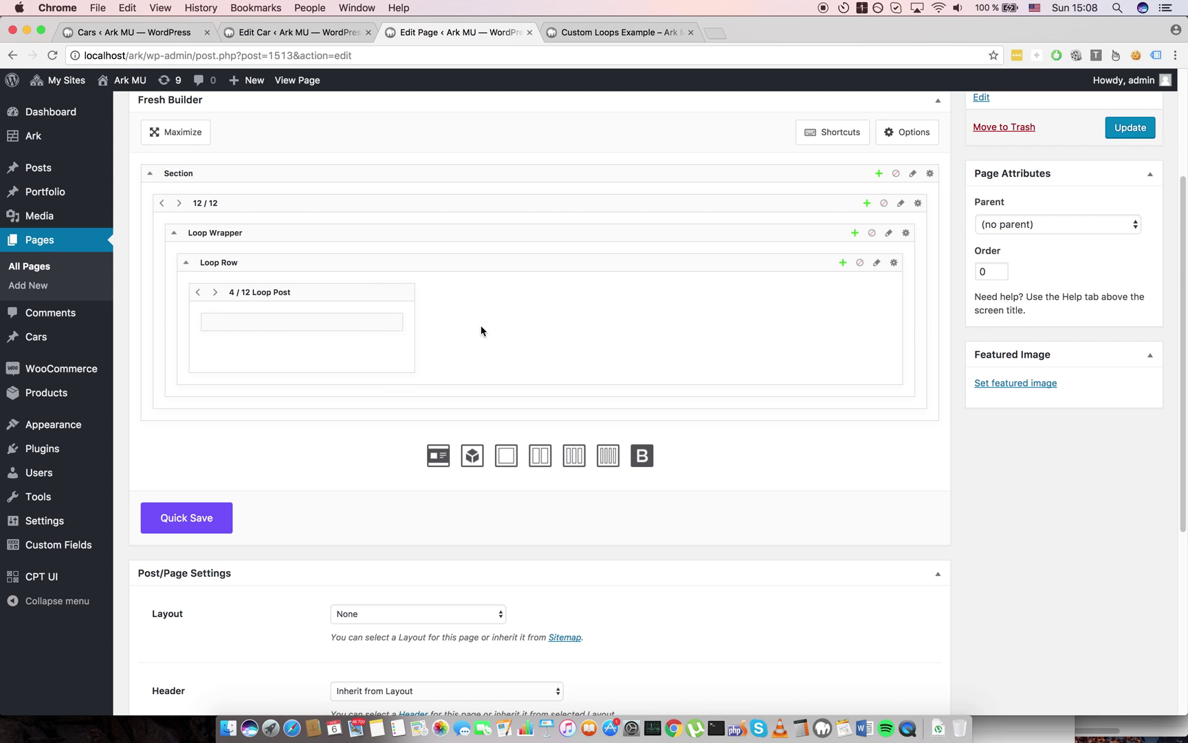
right_click(319, 340)
mouse_move(379, 351)
click(459, 376)
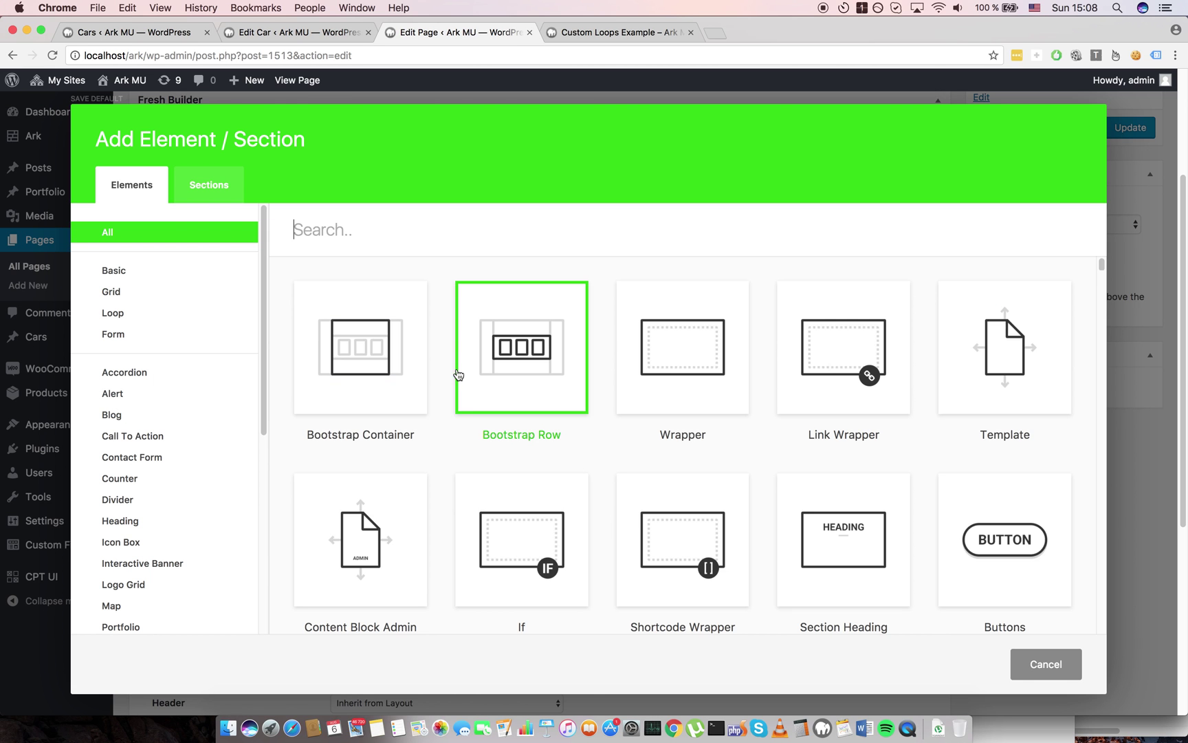
text(post ti)
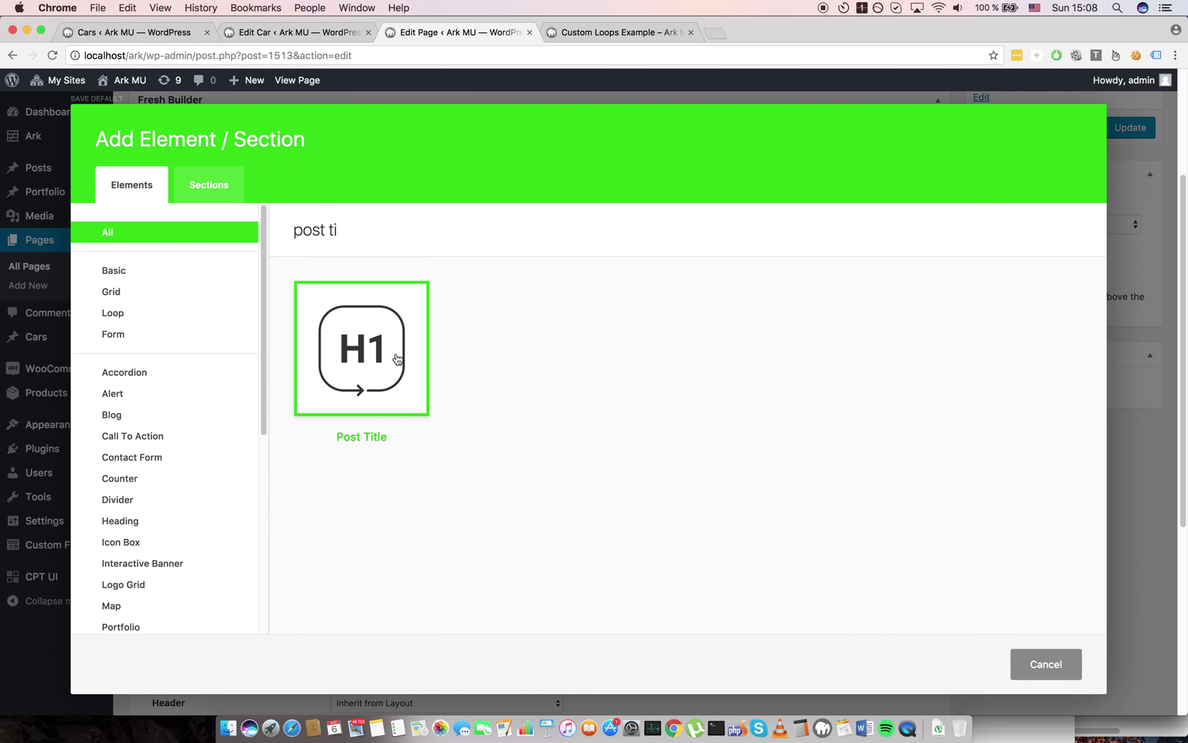
click(397, 358)
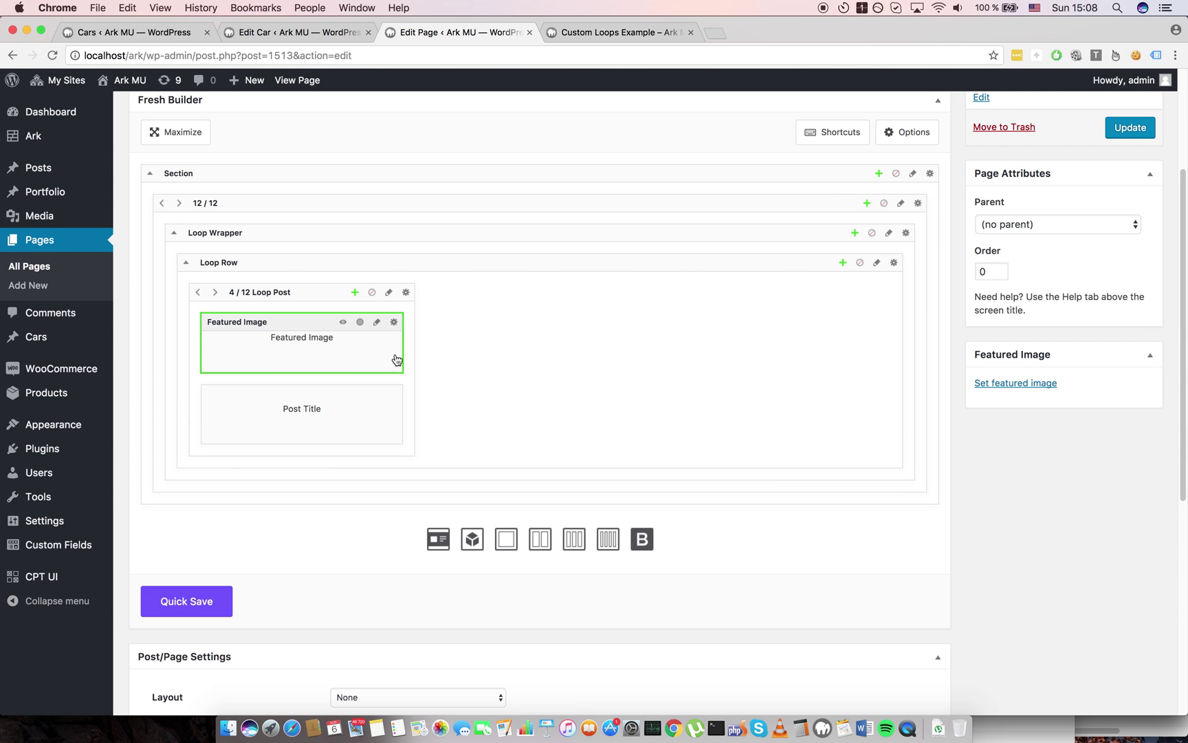
click(209, 612)
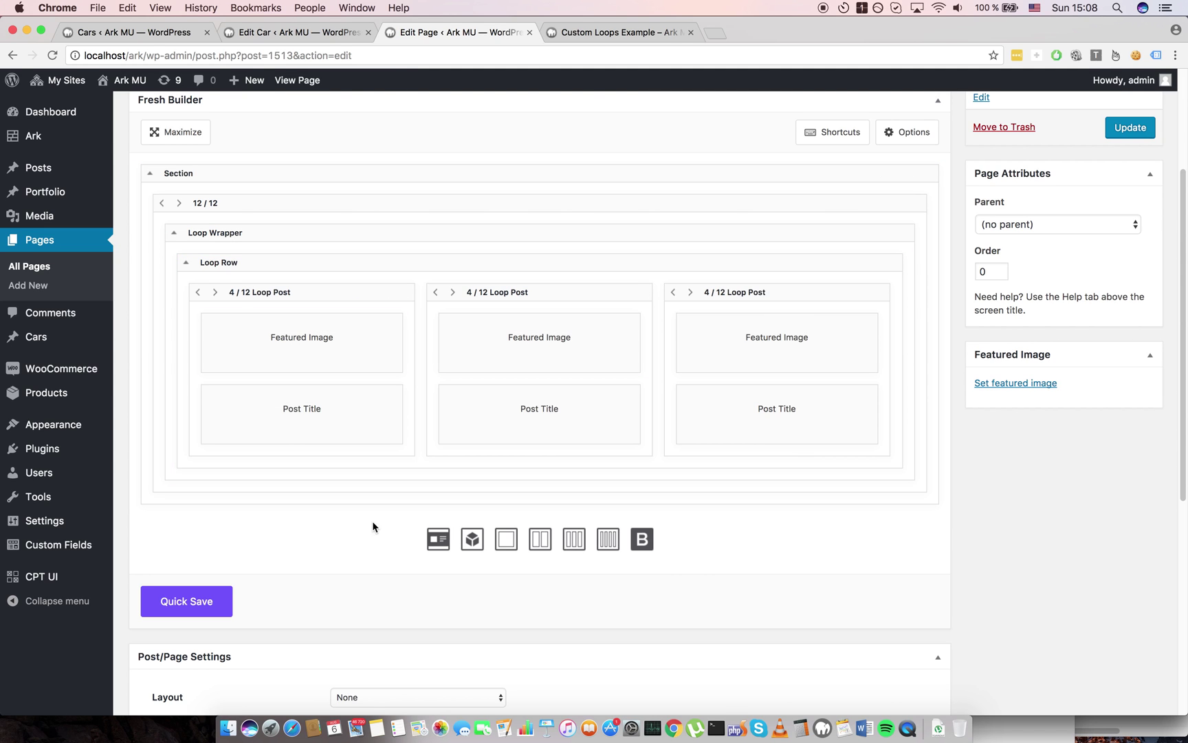
Quick save the page with its new loop layout
click(196, 600)
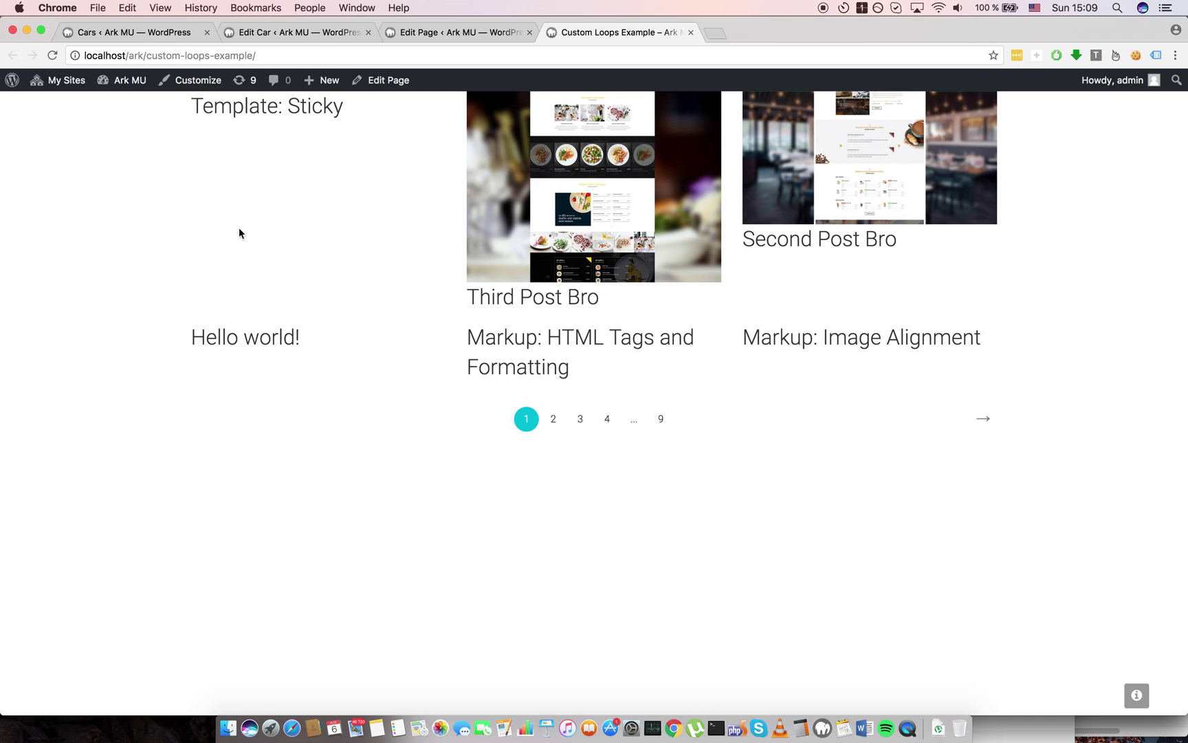
Change the Loop Wrapper's WP_Query post type from 'post' to 'car', save, and view the live page
click(482, 33)
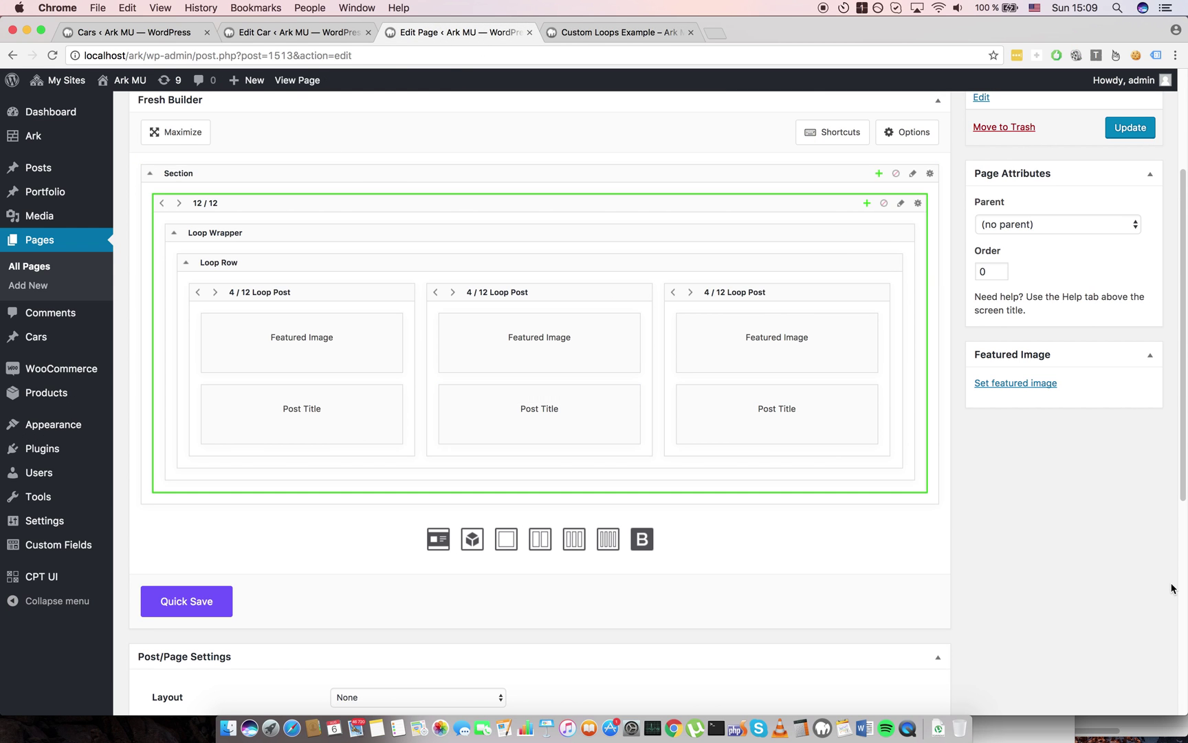
double_click(343, 233)
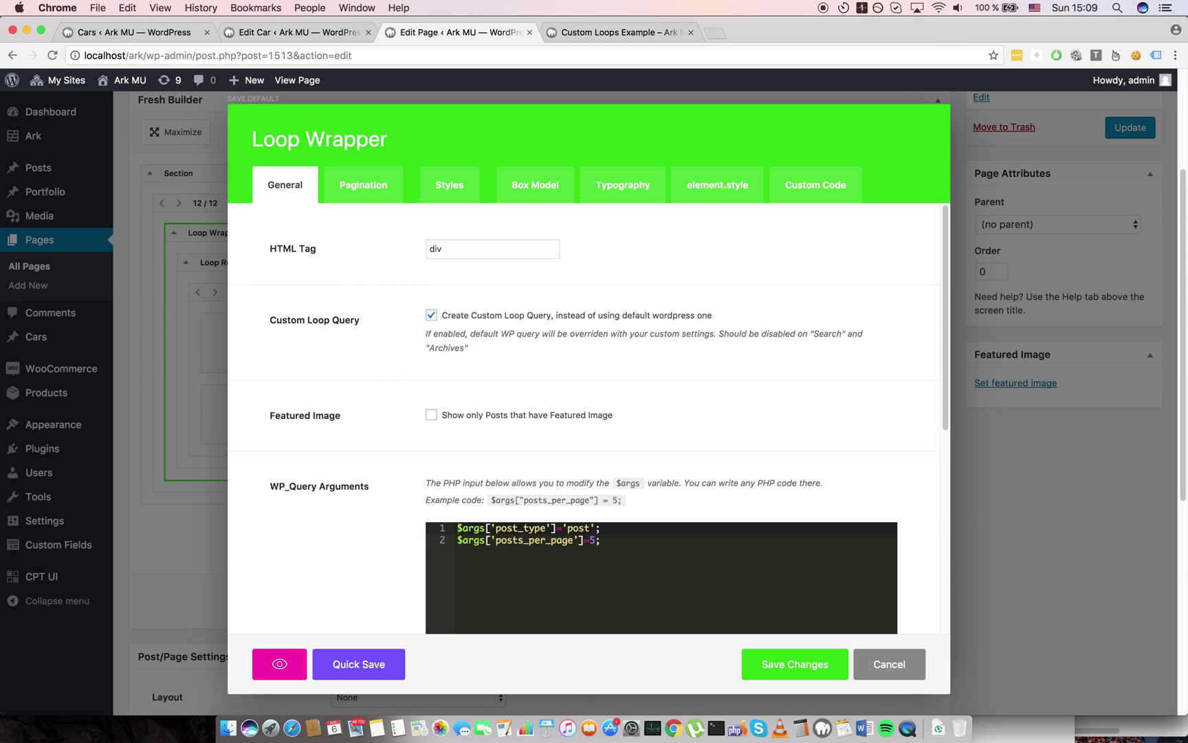
scroll(369, 479, down, 1)
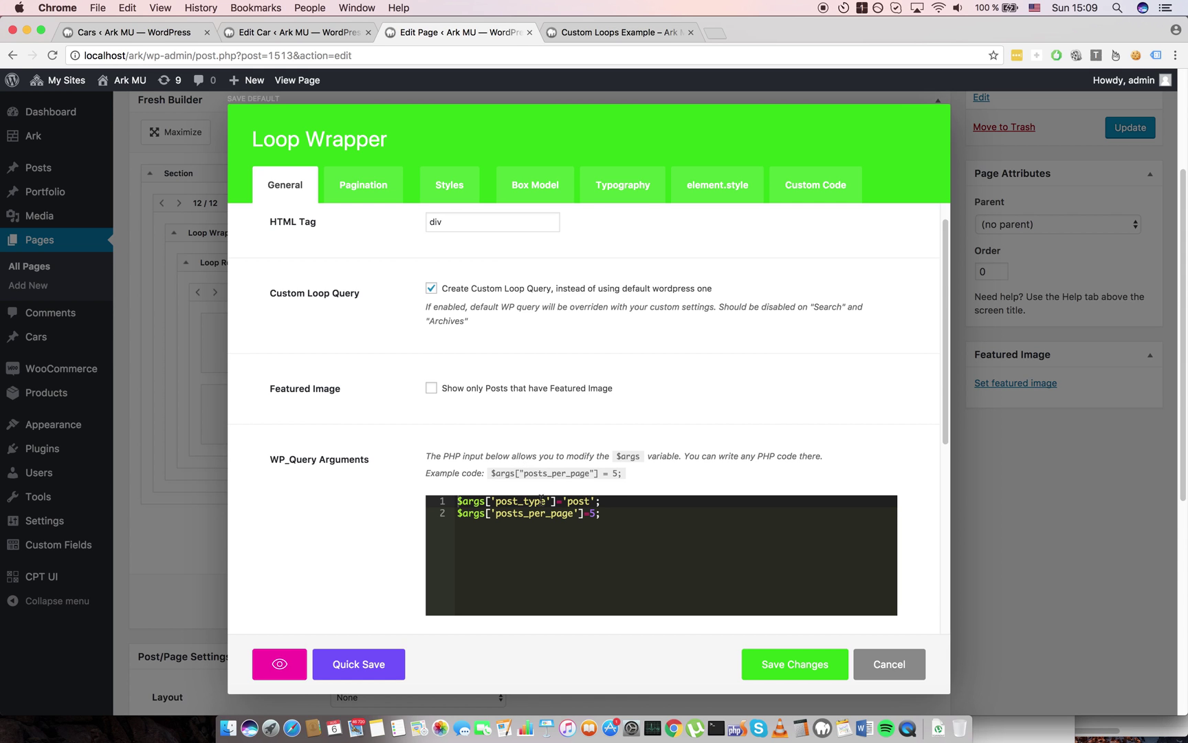
click(459, 501)
double_click(579, 501)
text(car)
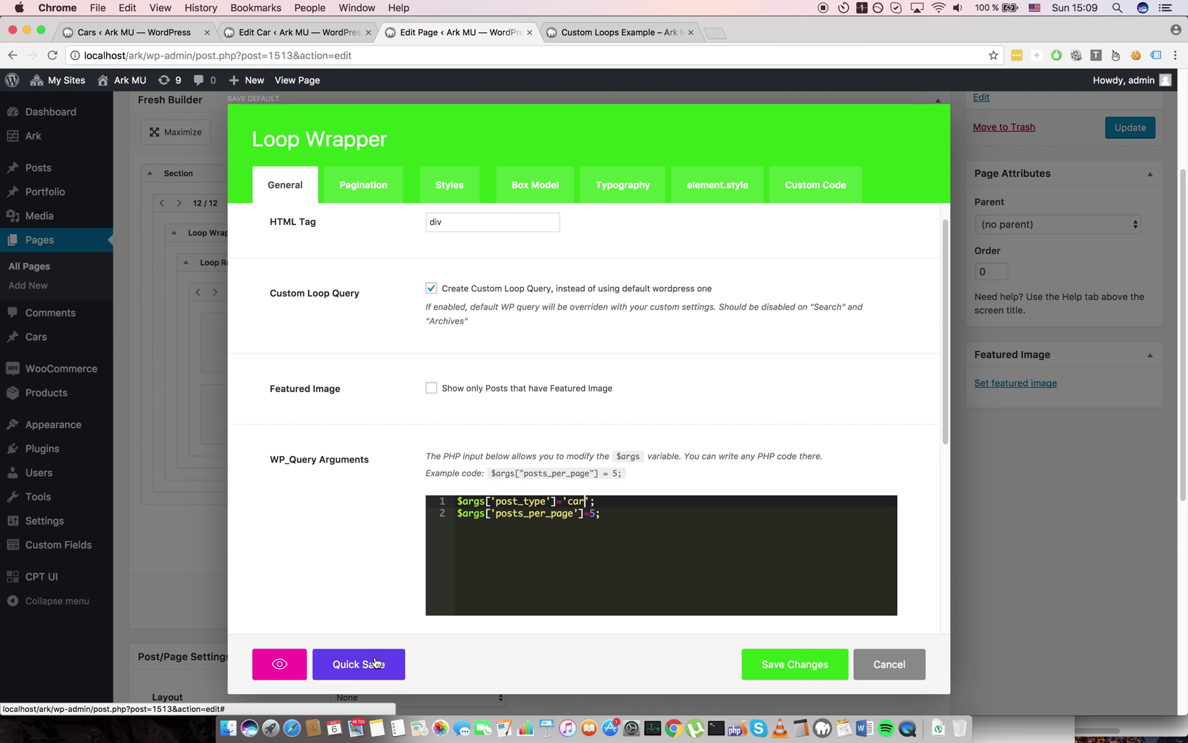
click(375, 662)
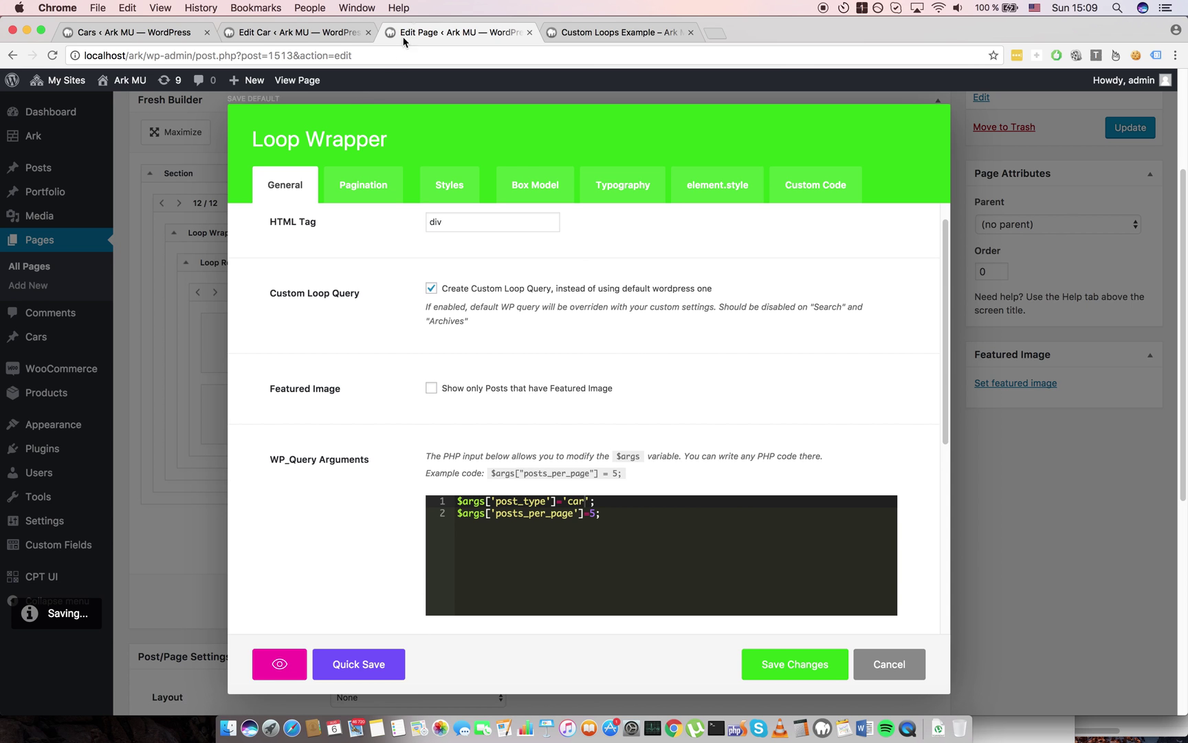
click(607, 37)
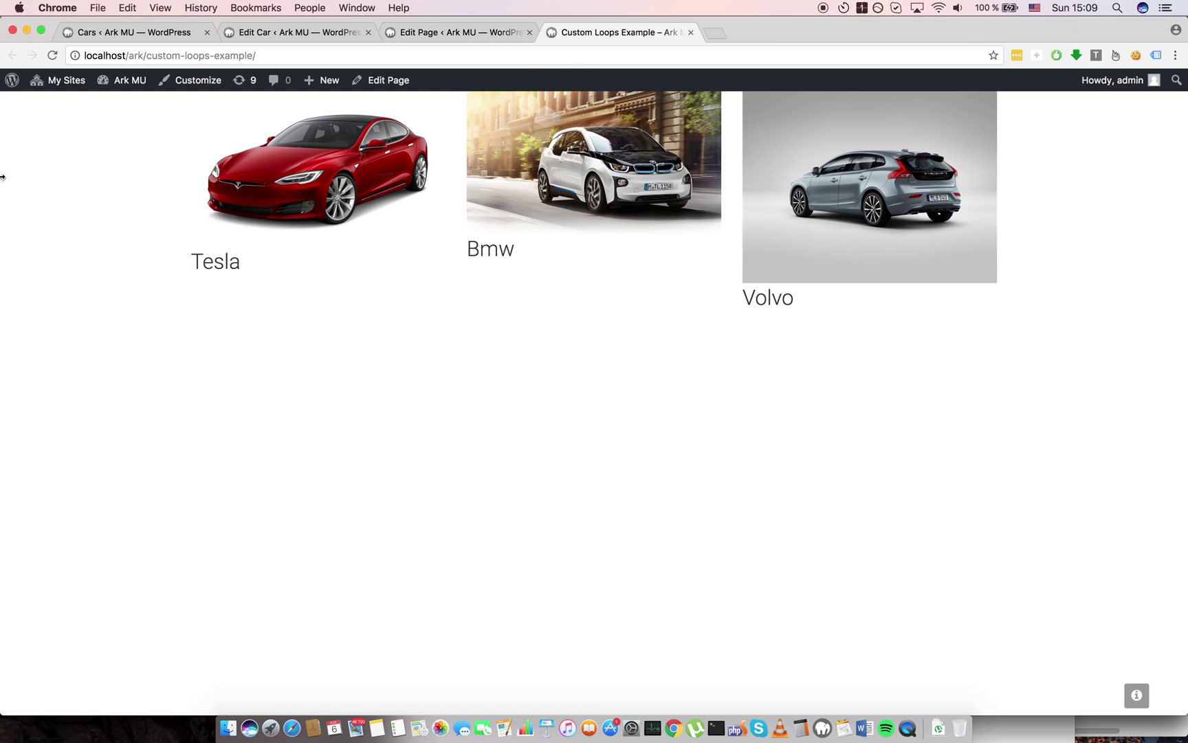
Save the Loop Wrapper settings and give the first Featured Image a 1:1 aspect ratio
click(456, 34)
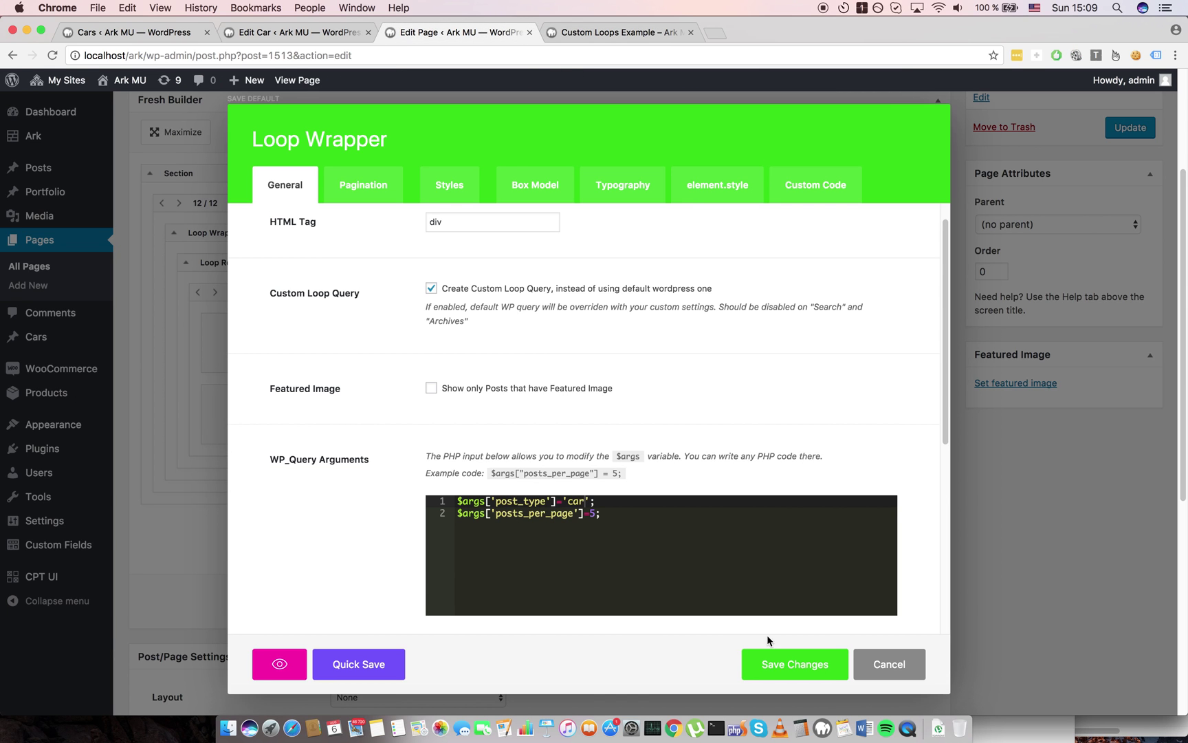
click(817, 663)
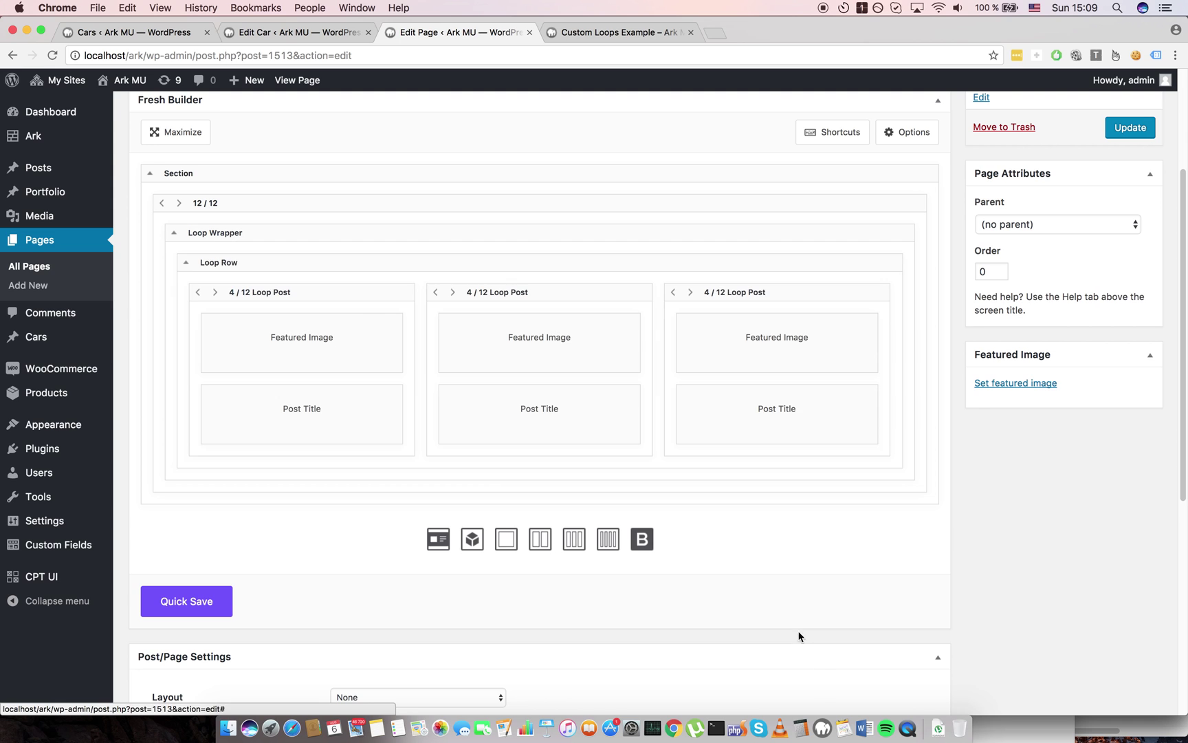
click(313, 365)
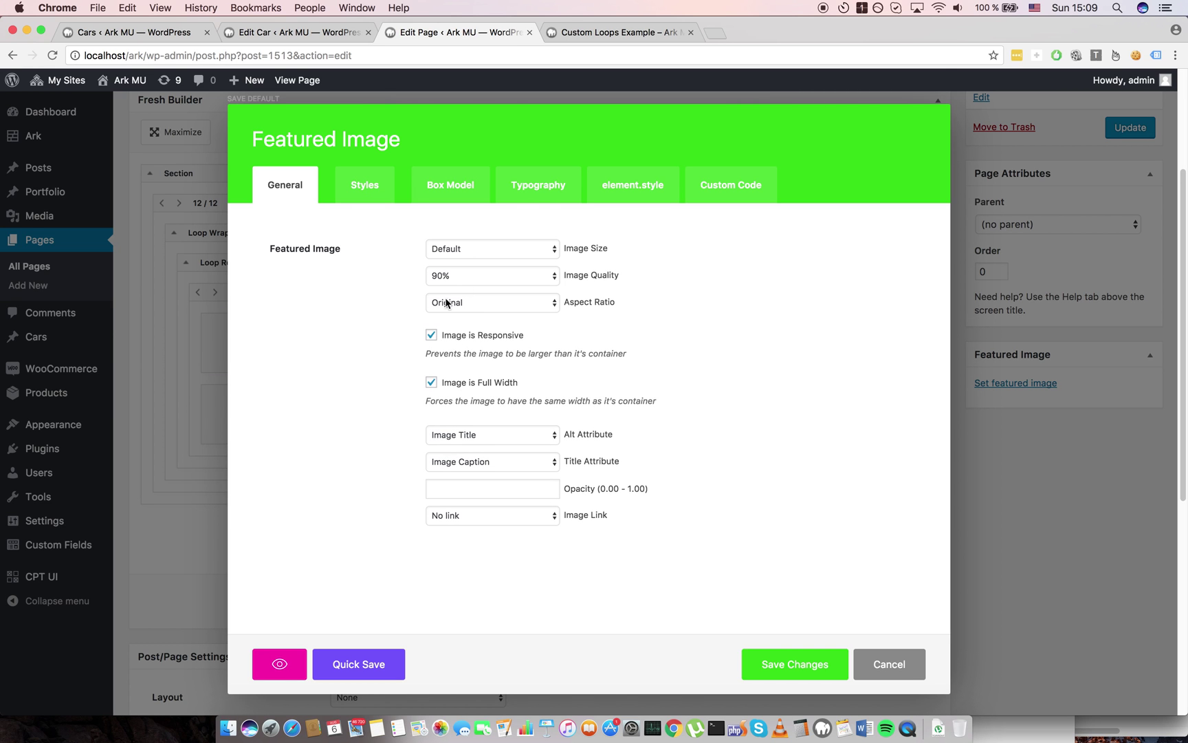
click(486, 301)
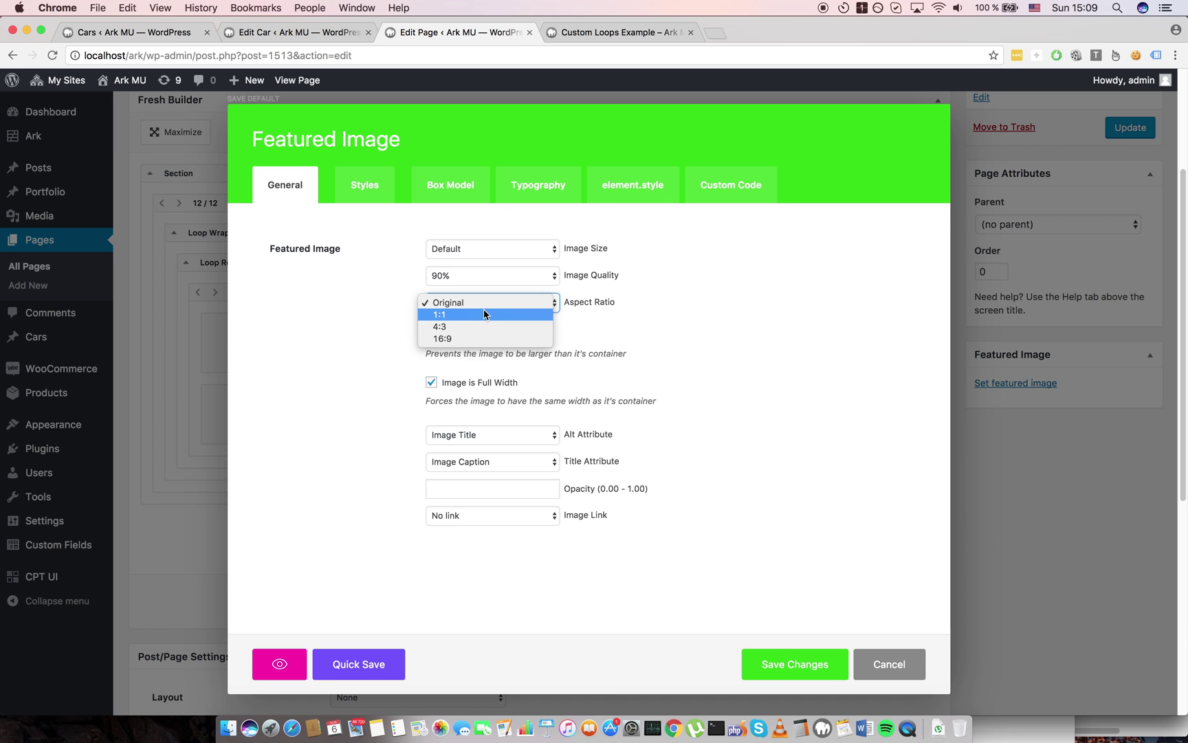
click(486, 315)
click(785, 668)
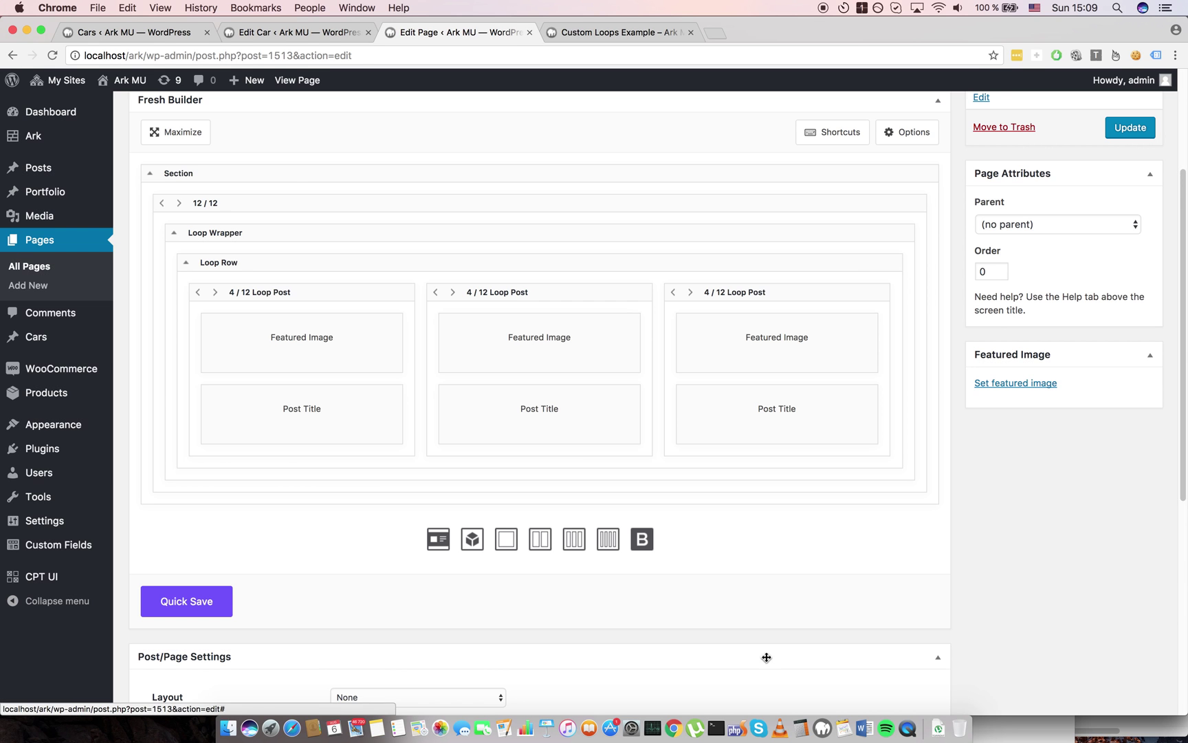
Set the middle and right Featured Images to a 1:1 aspect ratio as well
click(533, 357)
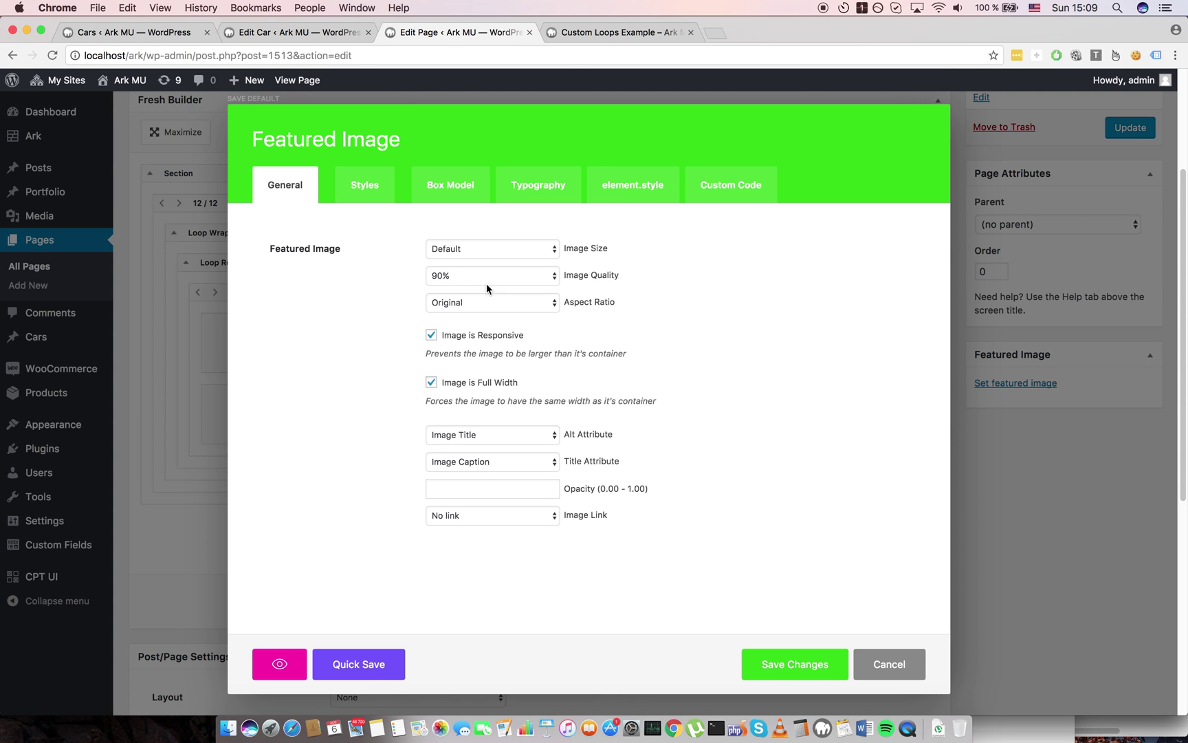
click(503, 301)
click(493, 315)
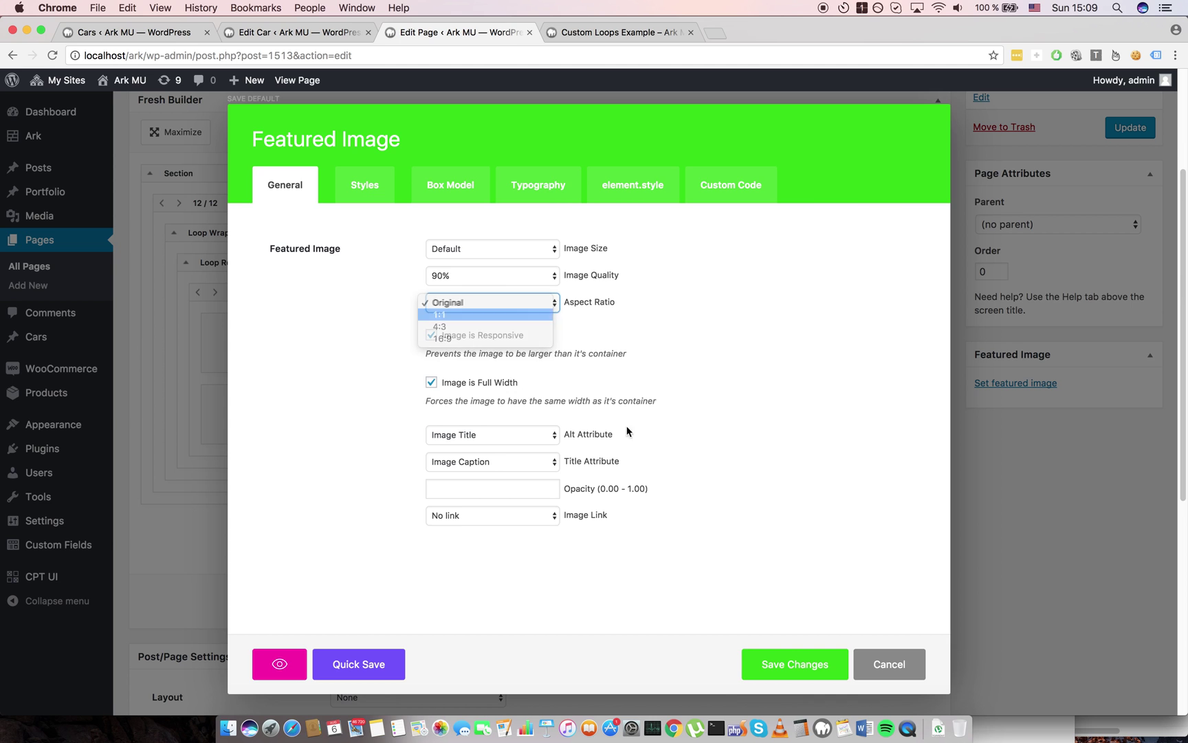
click(803, 673)
click(695, 334)
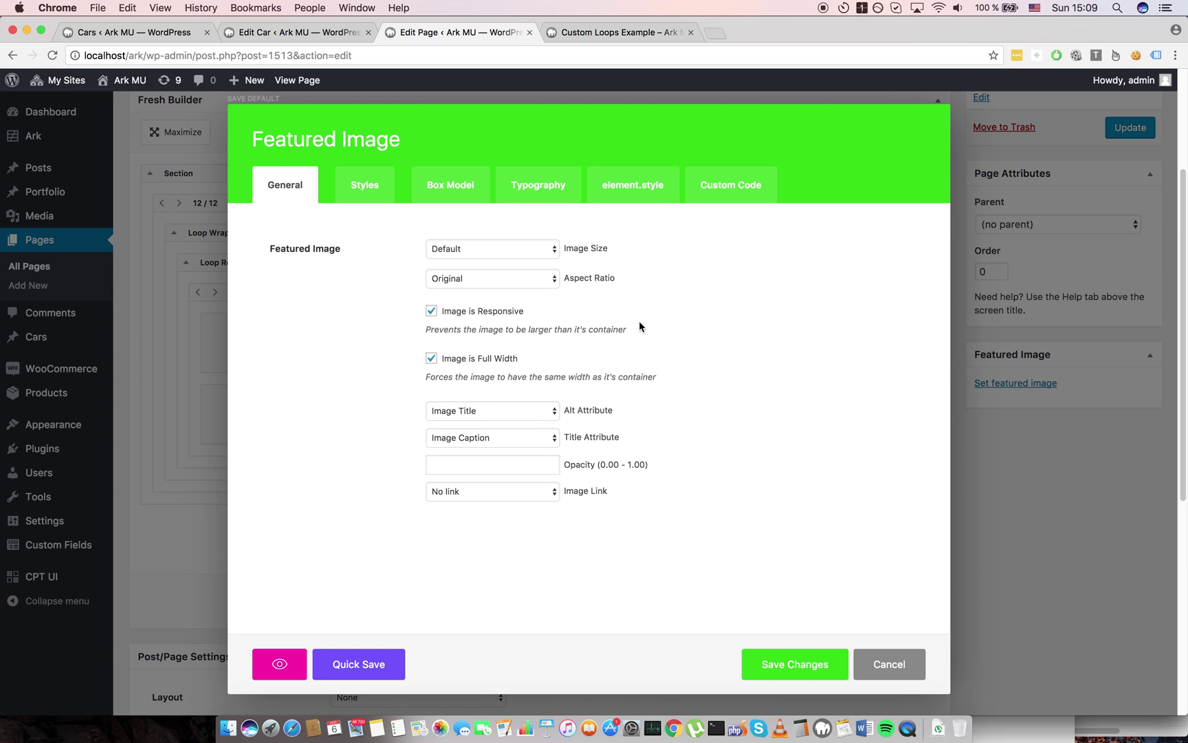
click(506, 297)
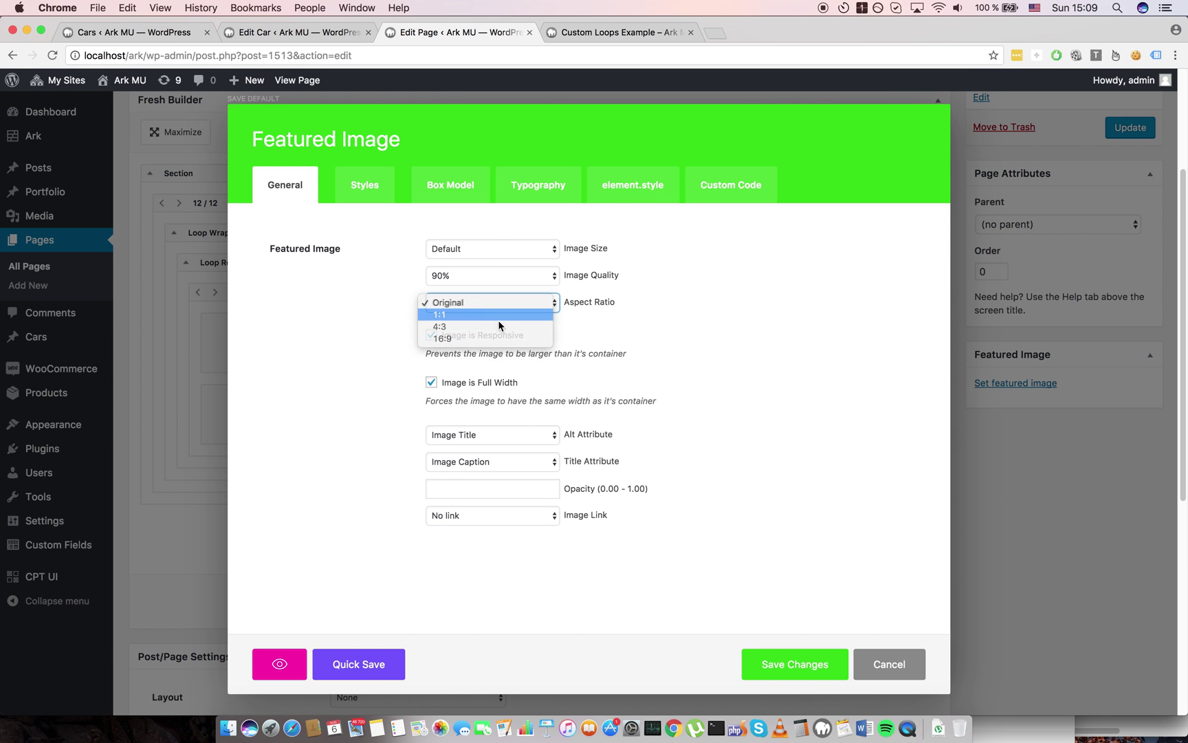
click(492, 315)
Save the right Featured Image settings and reload the live cars page
click(809, 674)
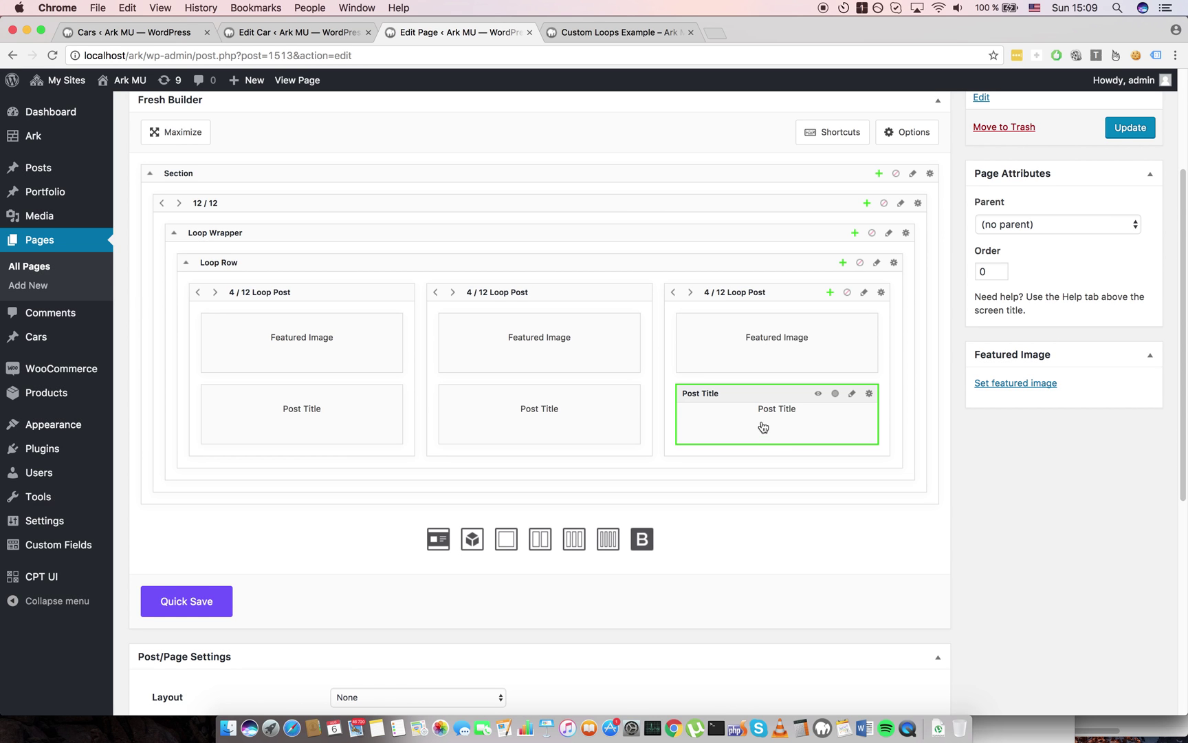
click(618, 33)
key(super+r)
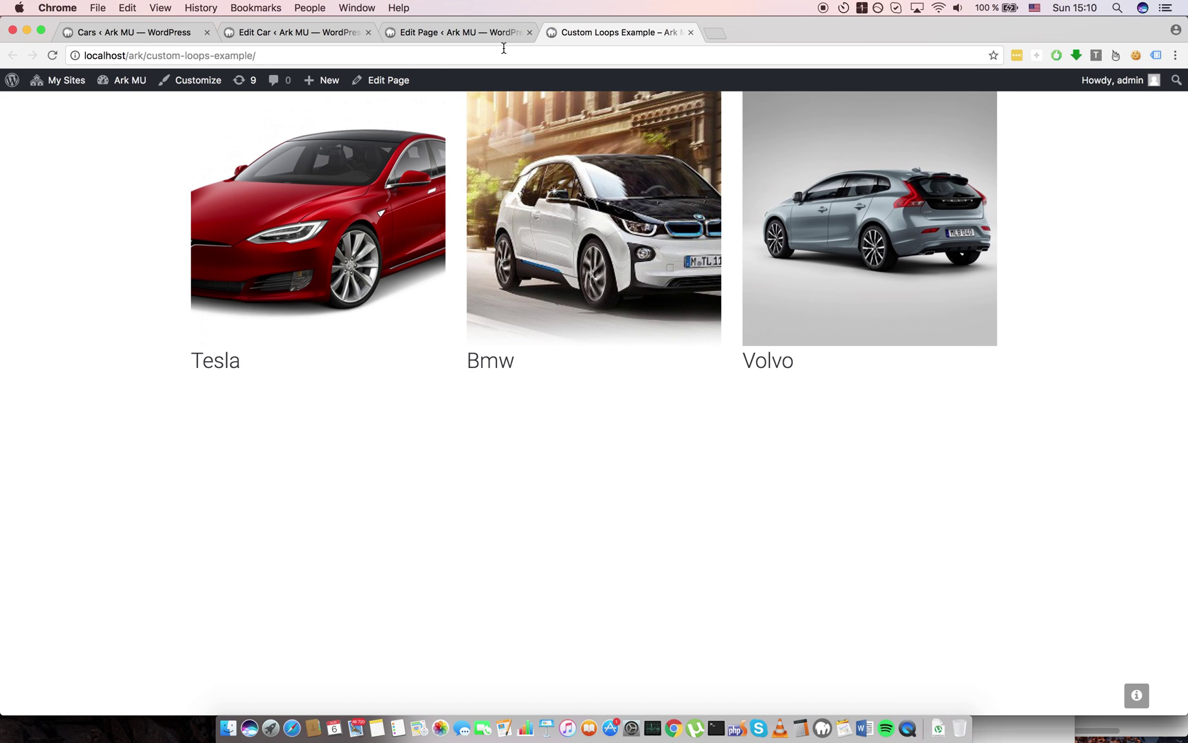
Add an Advanced Custom Field element to the first card and drag it below the Post Title
click(444, 33)
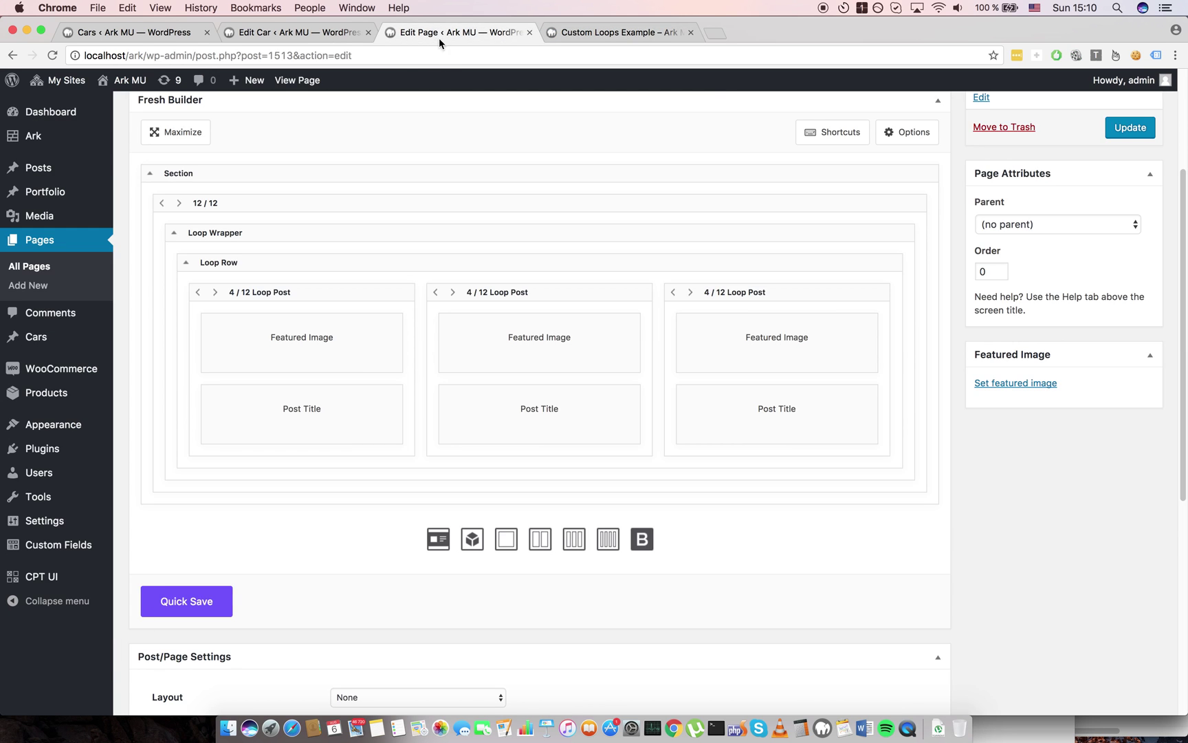
right_click(273, 413)
mouse_move(317, 426)
click(395, 428)
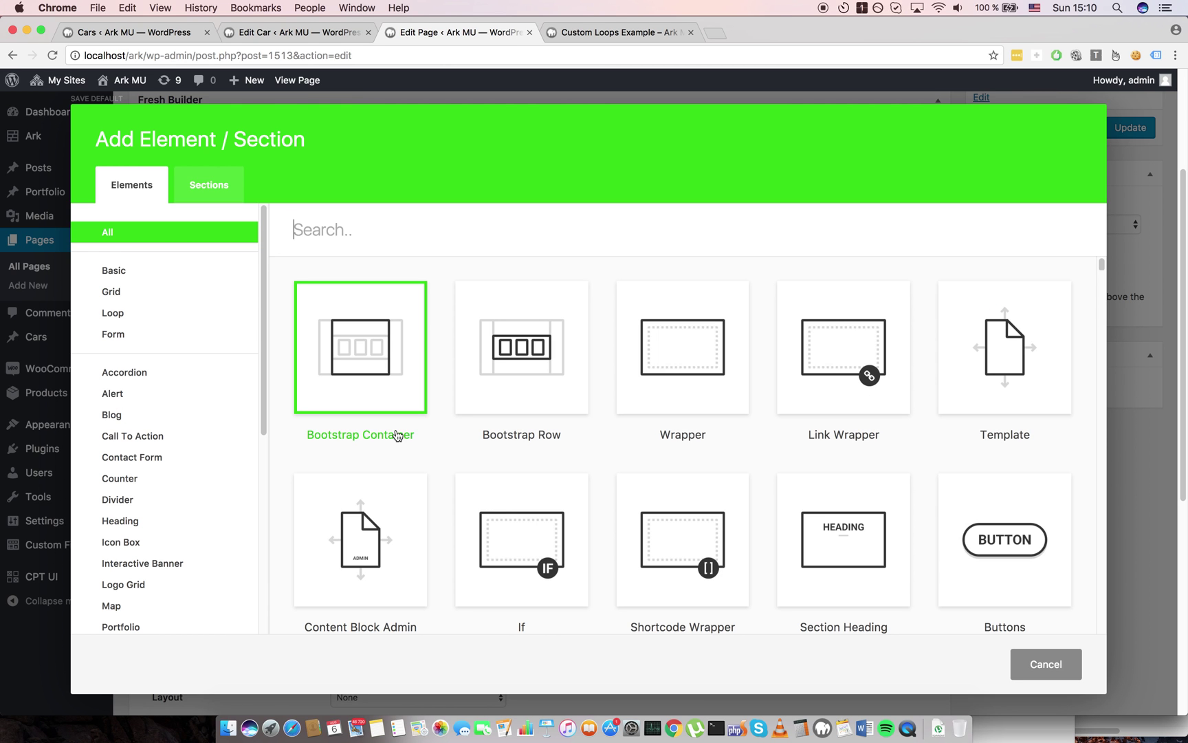
text(acf)
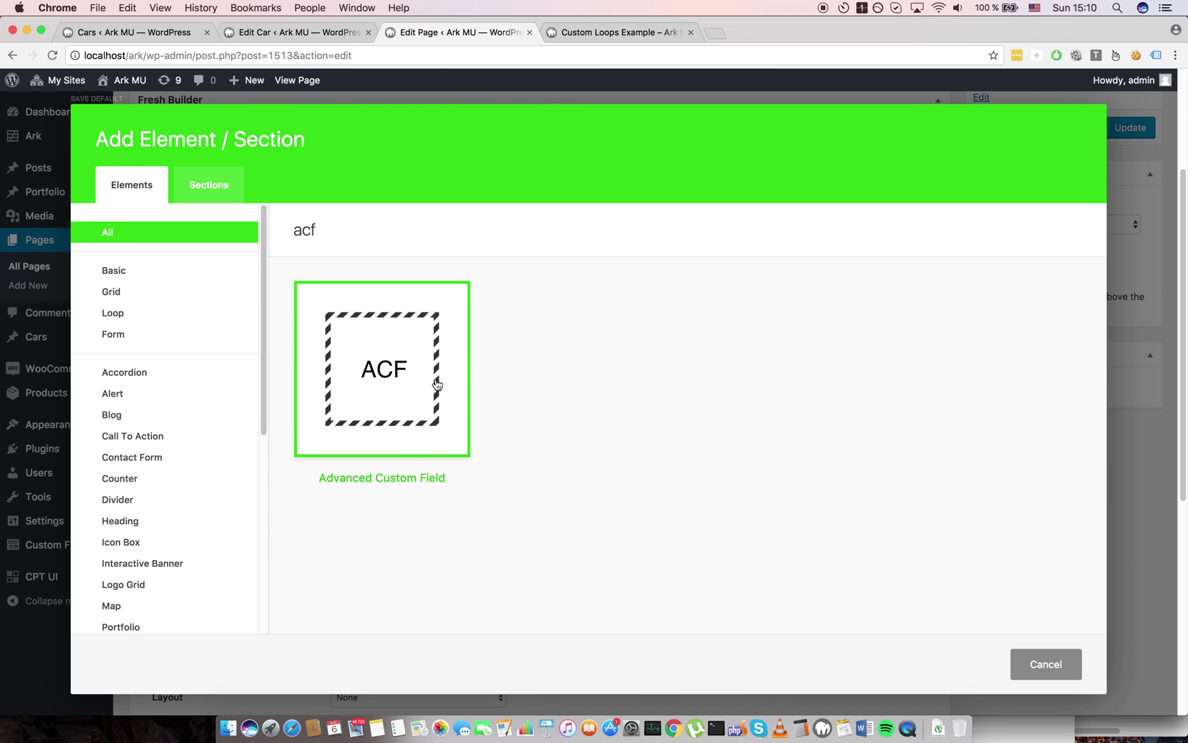
click(402, 406)
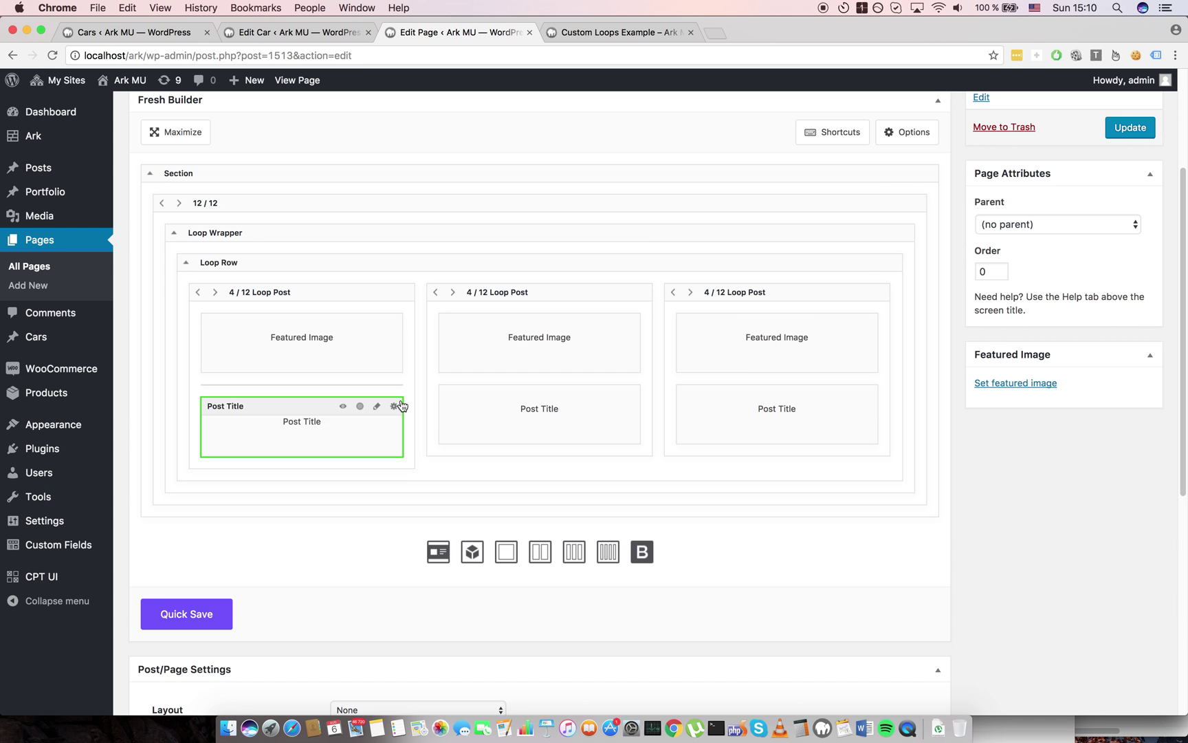
drag(279, 406, 292, 445)
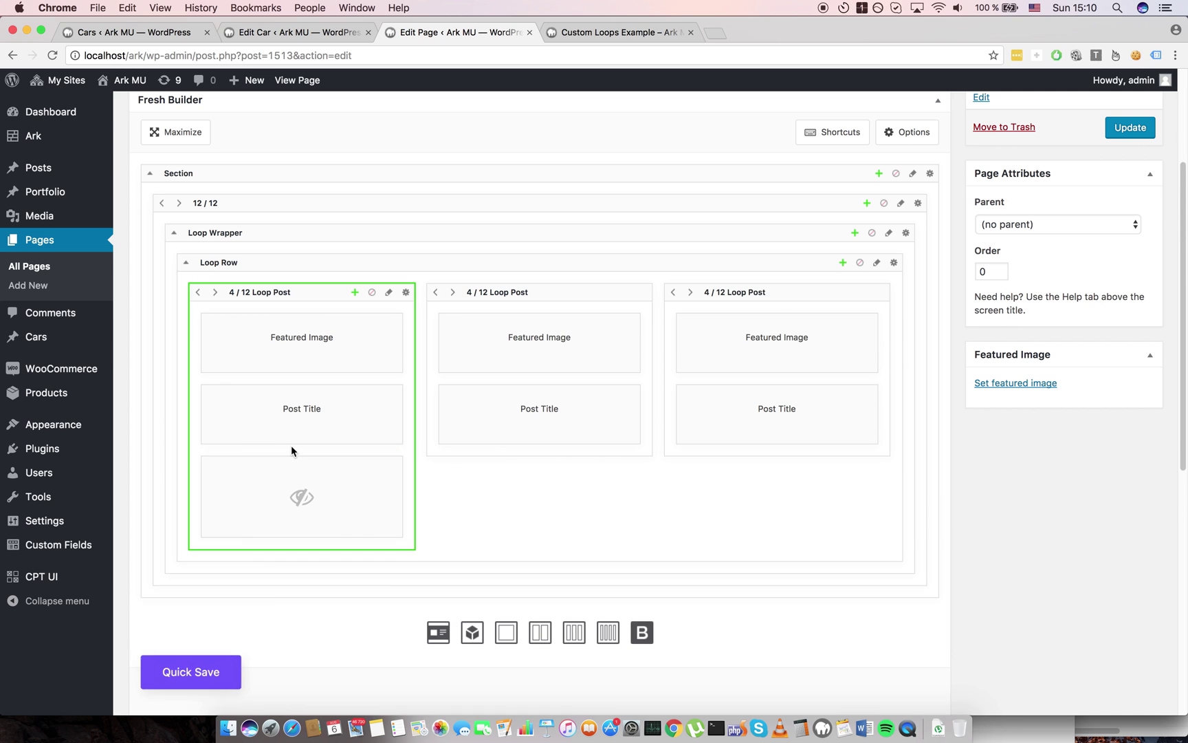
Set the ACF element to show the Cars group's Car Speed field as text
click(310, 501)
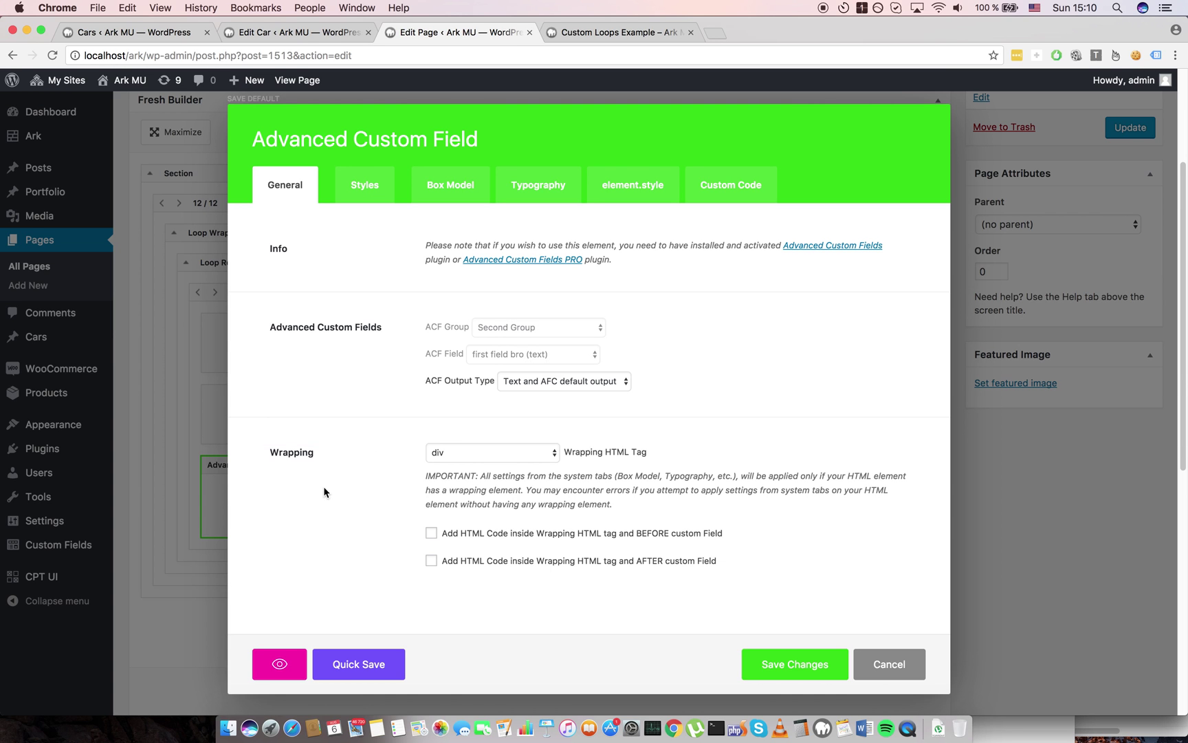
click(568, 334)
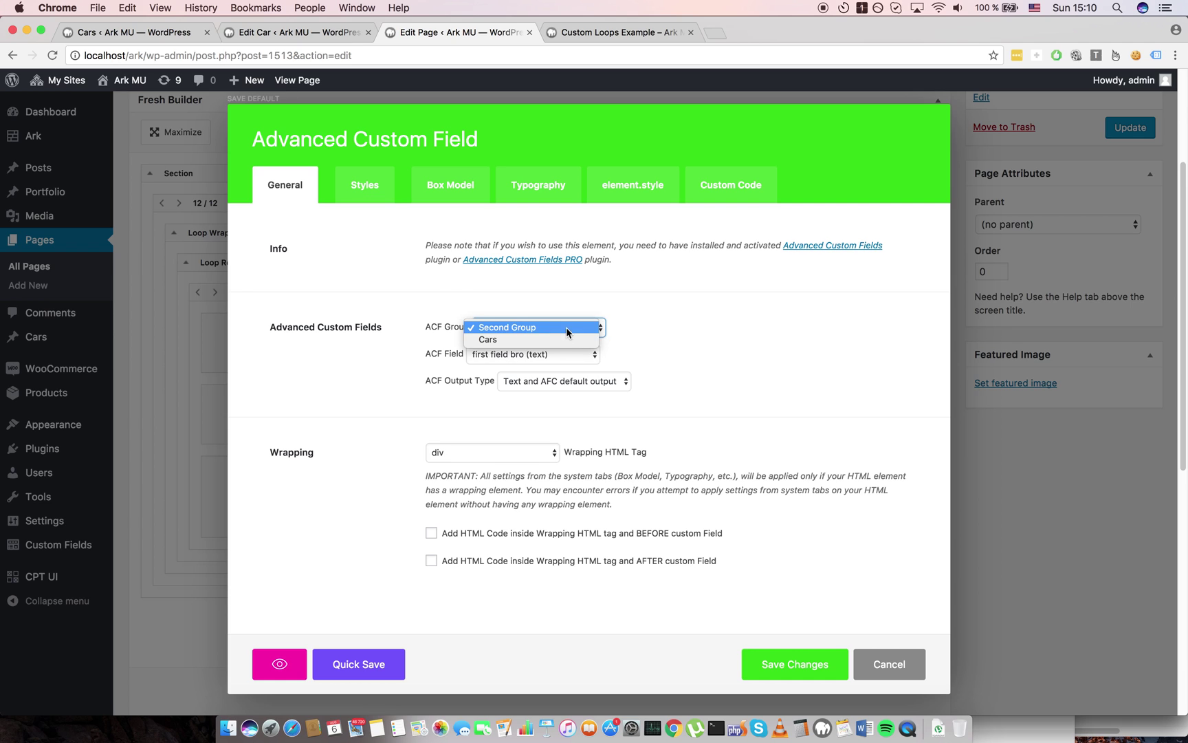
click(667, 300)
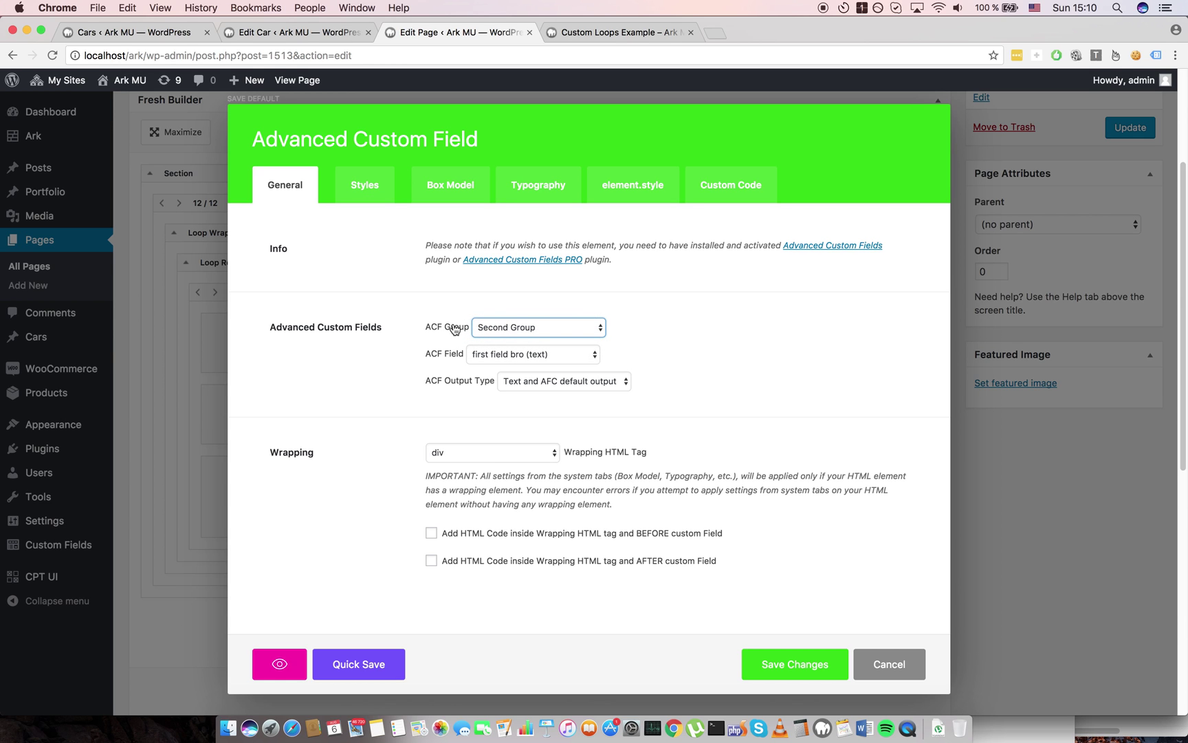
click(495, 354)
click(580, 328)
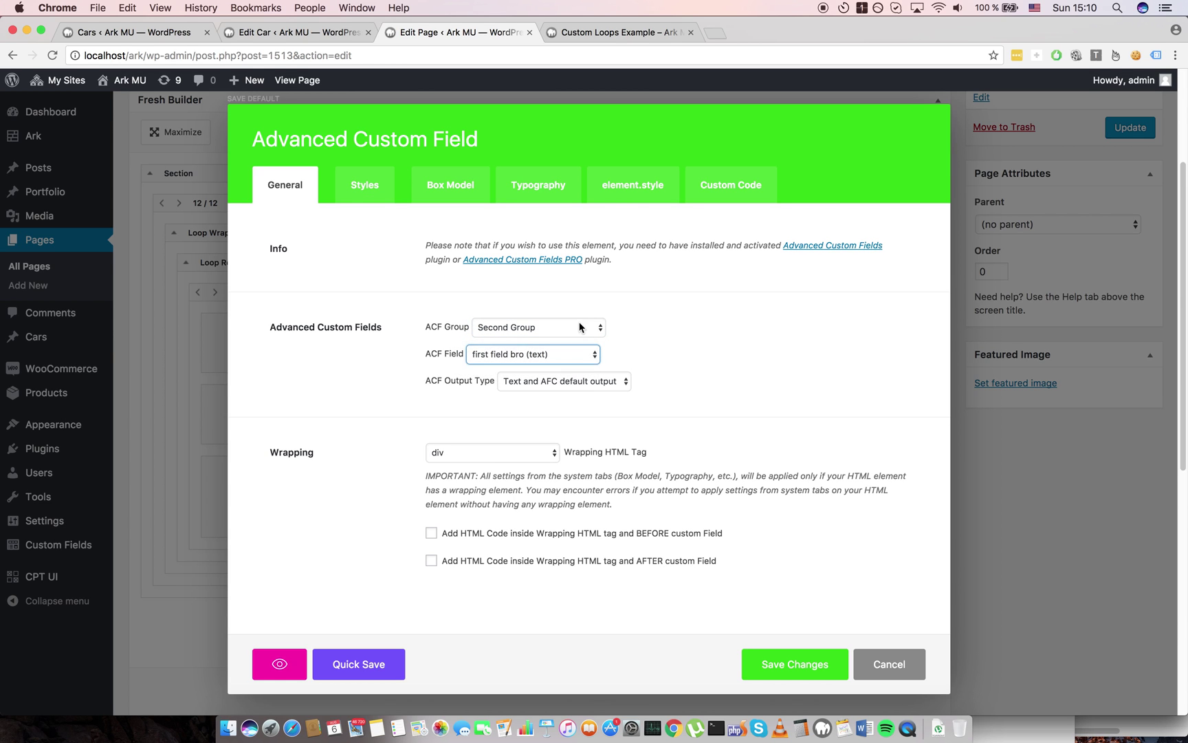
click(580, 328)
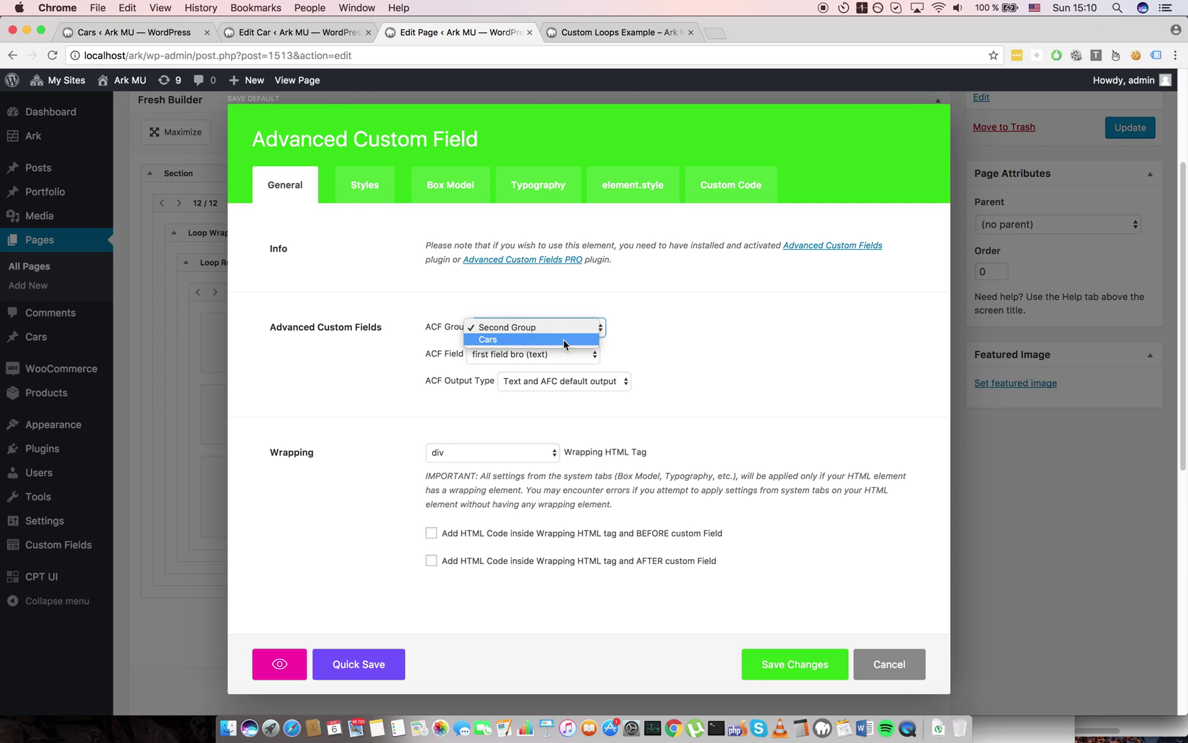
click(563, 339)
click(549, 355)
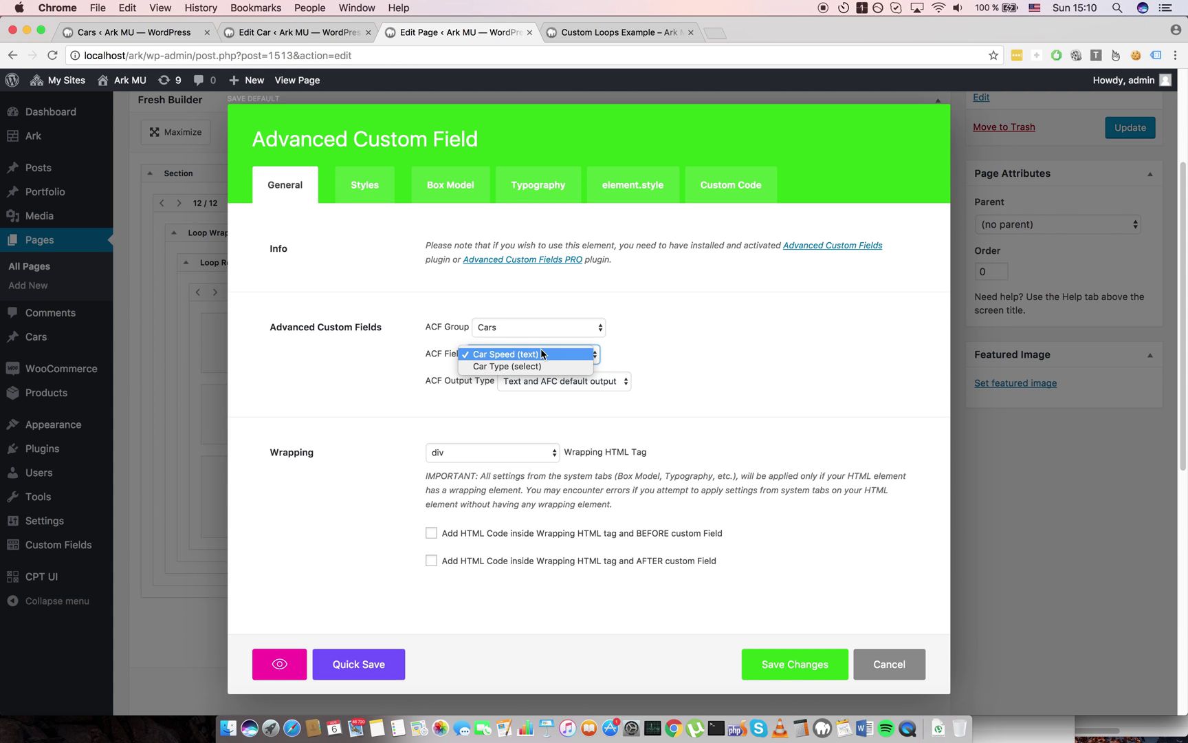
click(539, 355)
click(554, 383)
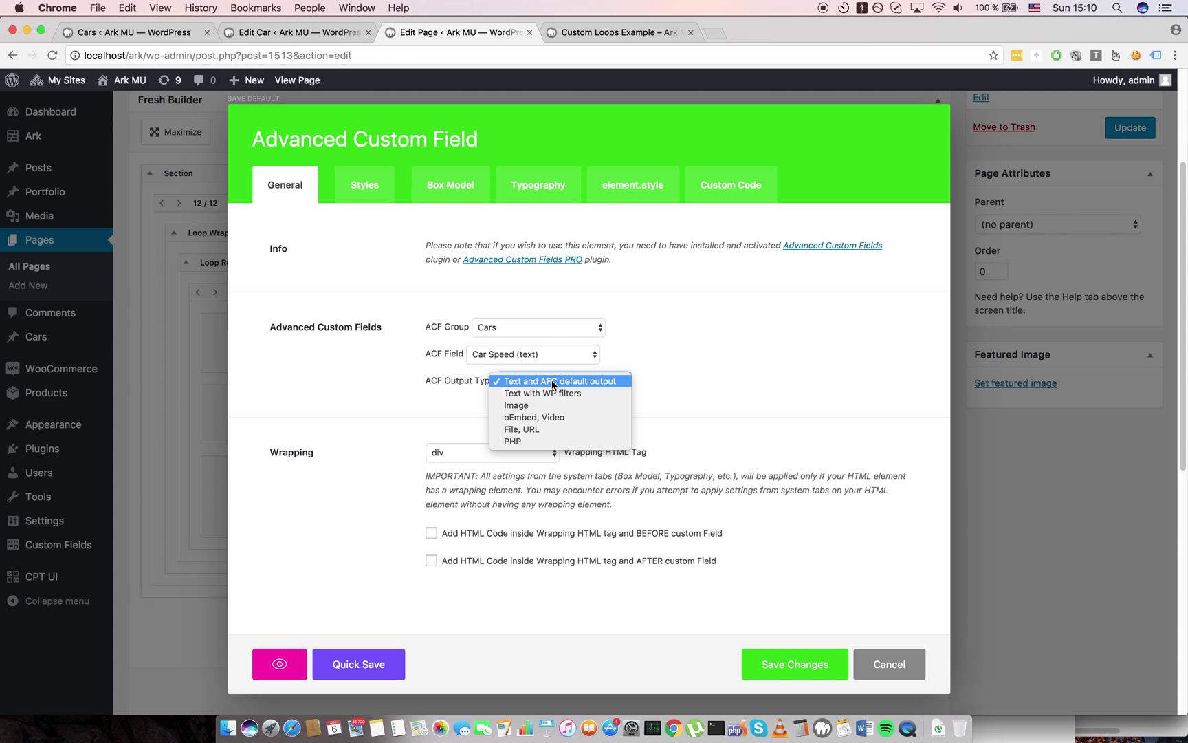
click(491, 381)
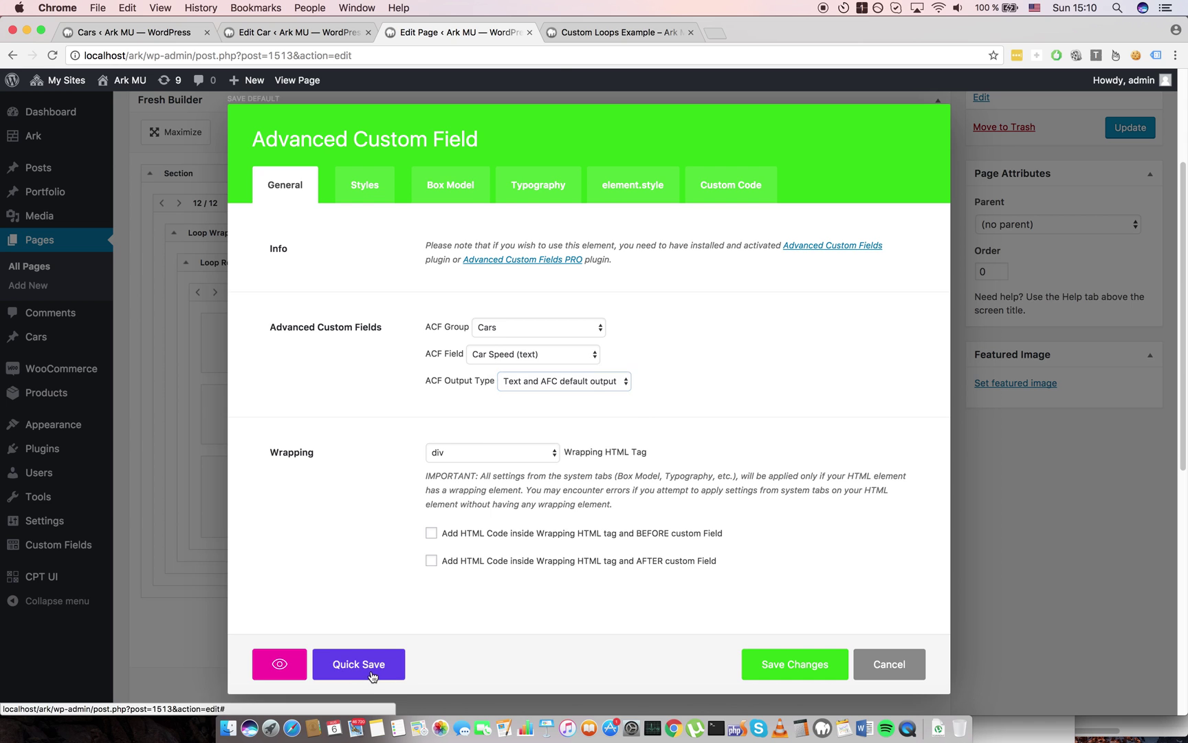
Quick save and reload the live cars page to see 390 under Tesla
click(369, 672)
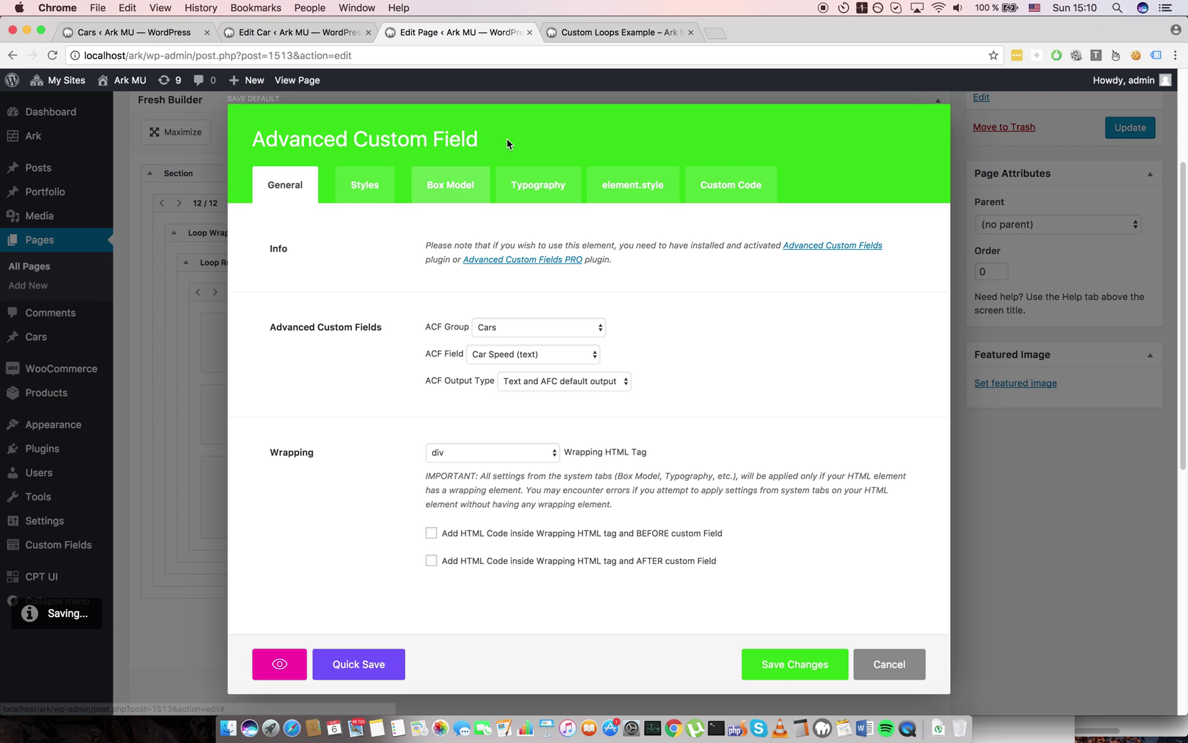
click(621, 34)
key(super+r)
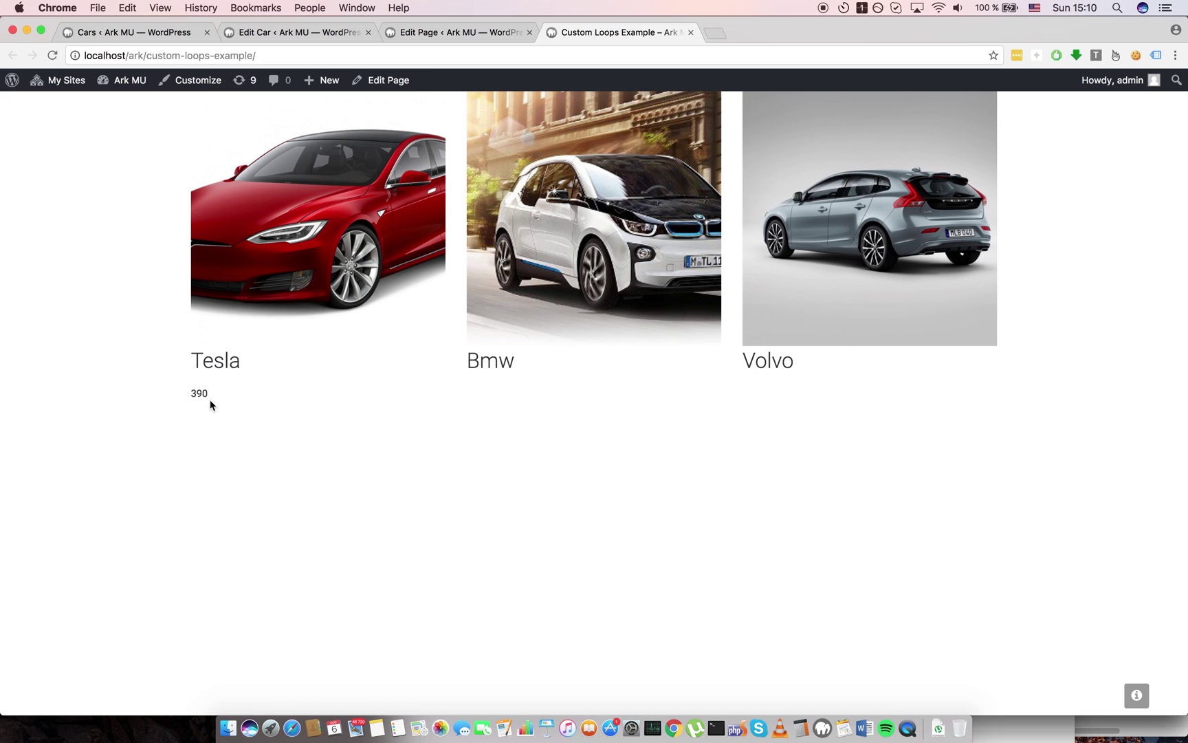
Switch the ACF element's output type to PHP and clear its default code
click(445, 33)
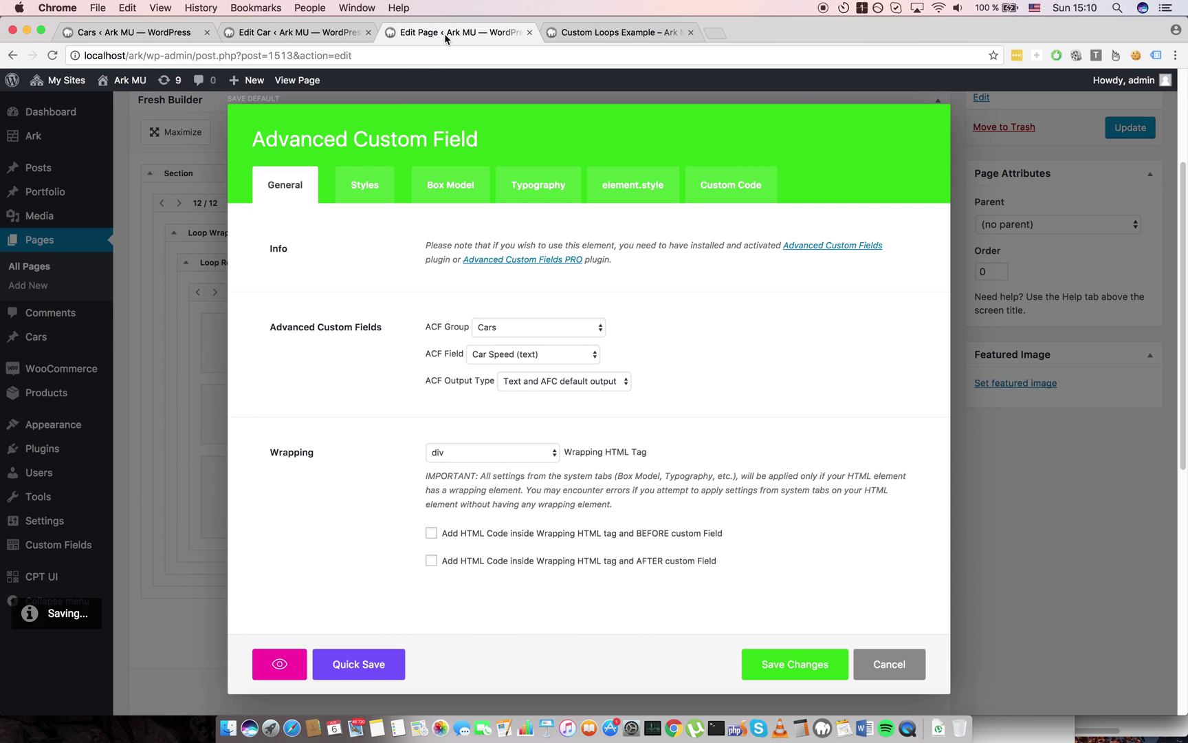
click(554, 384)
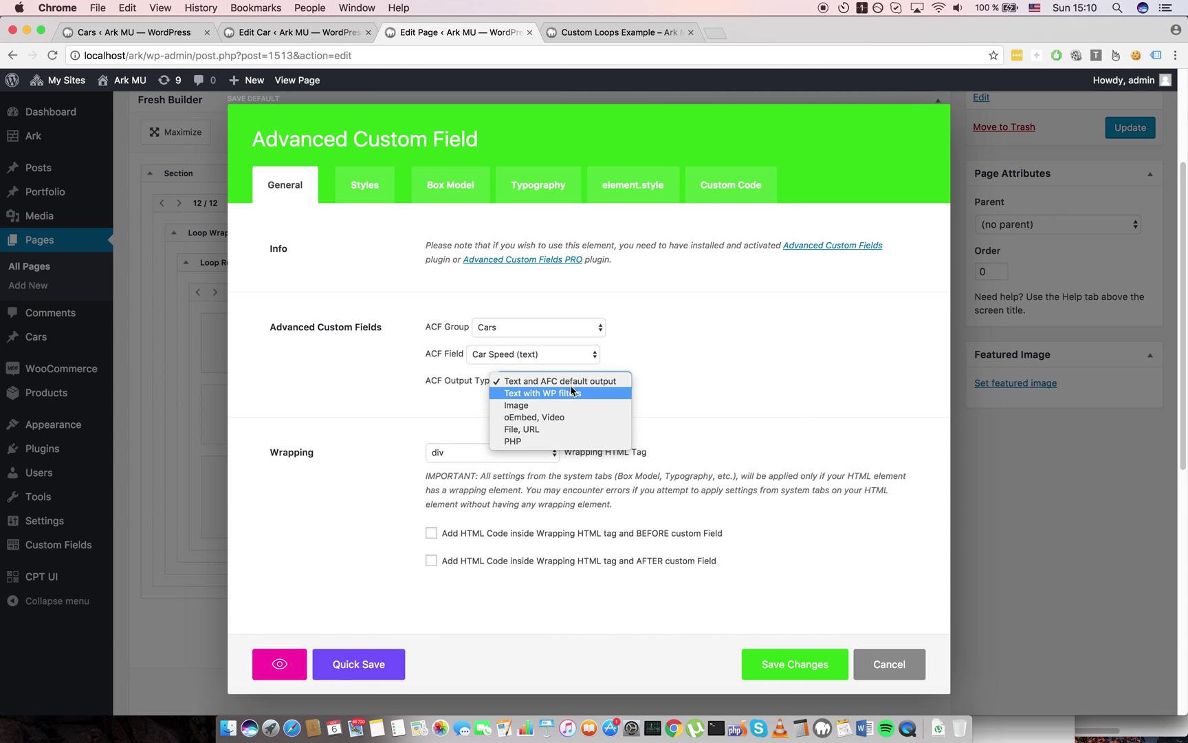
click(558, 441)
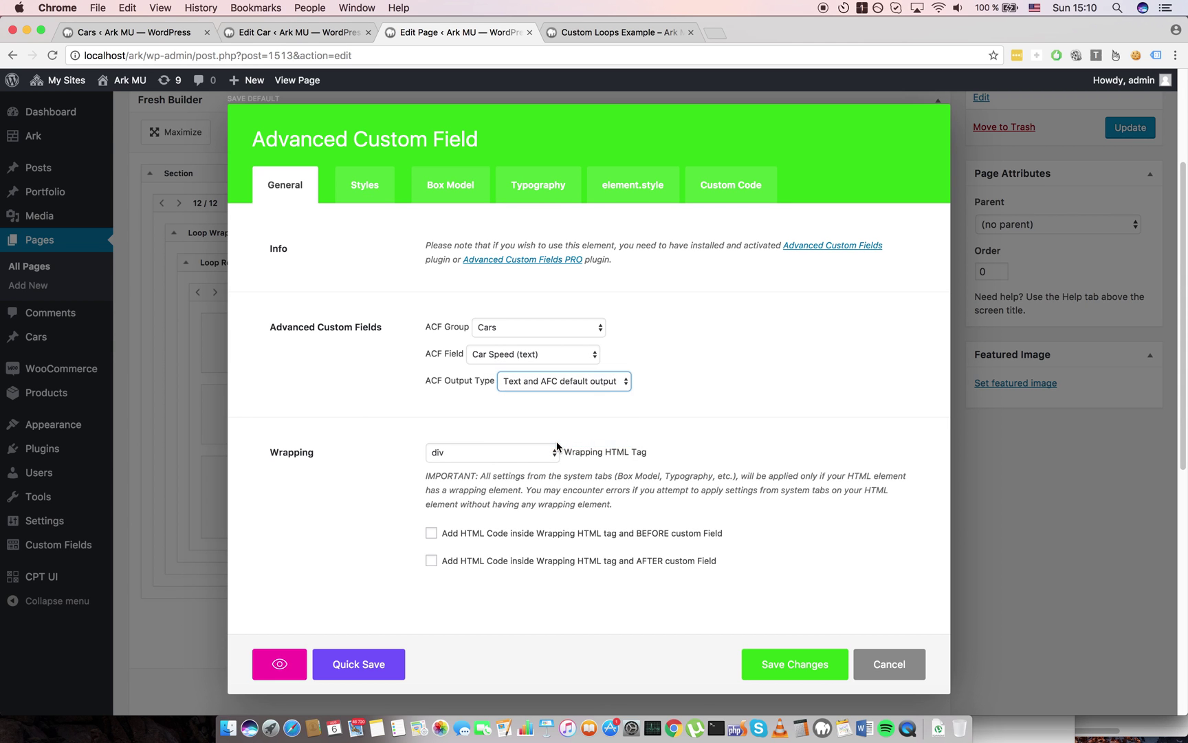
click(619, 527)
key(super+a)
key(BackSpace)
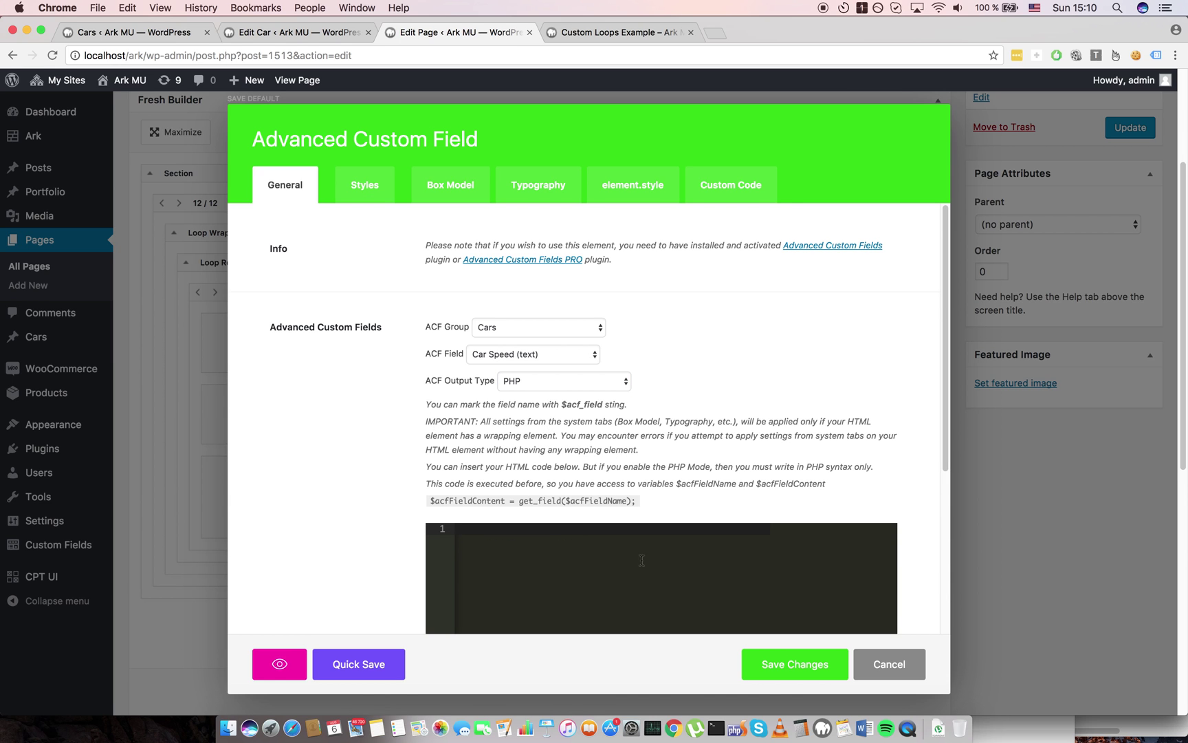
scroll(605, 561, down, 3)
scroll(602, 551, down, 3)
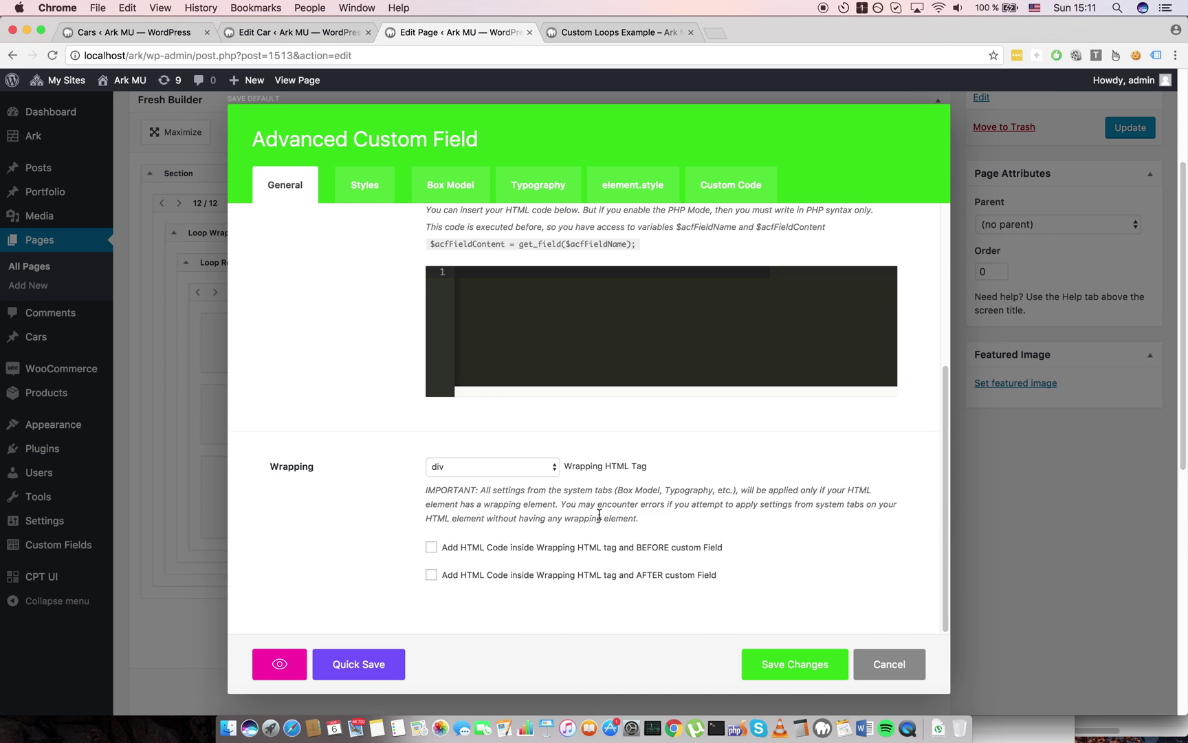
scroll(599, 514, up, 6)
scroll(584, 548, down, 2)
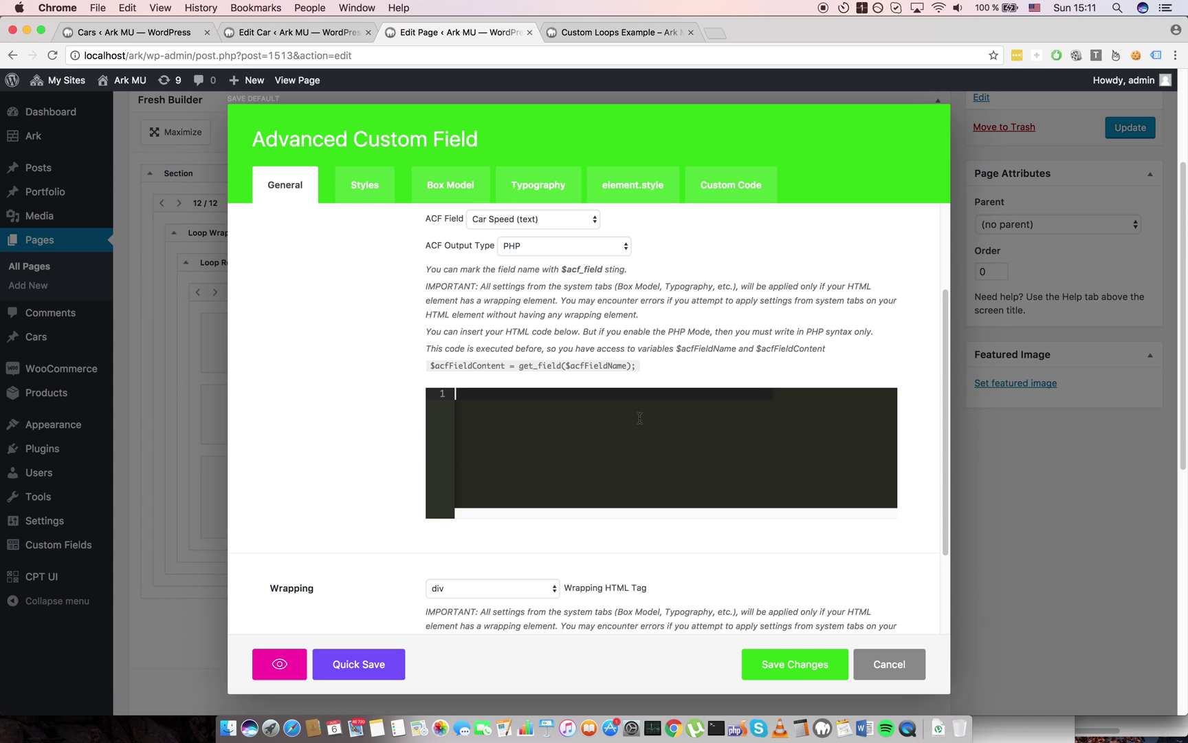
Discard the unsaved change, move the car speed field beneath Post Title, and reopen its settings
click(889, 663)
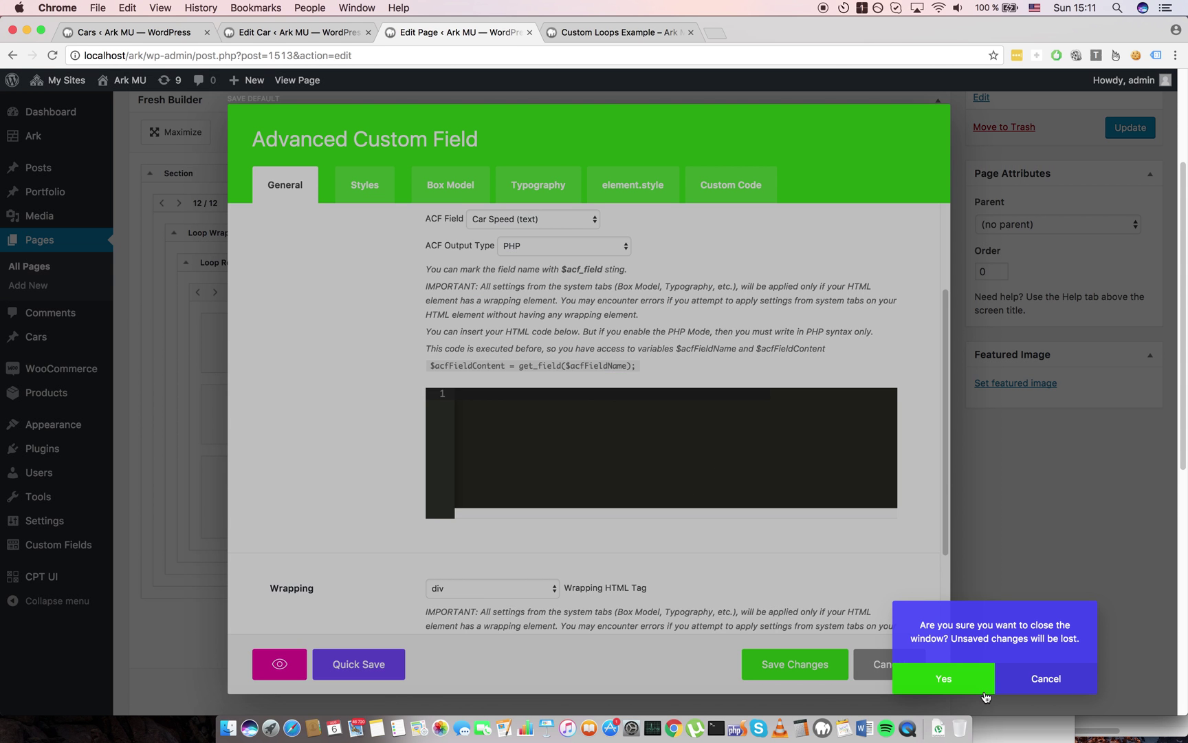
click(942, 676)
drag(271, 492, 332, 443)
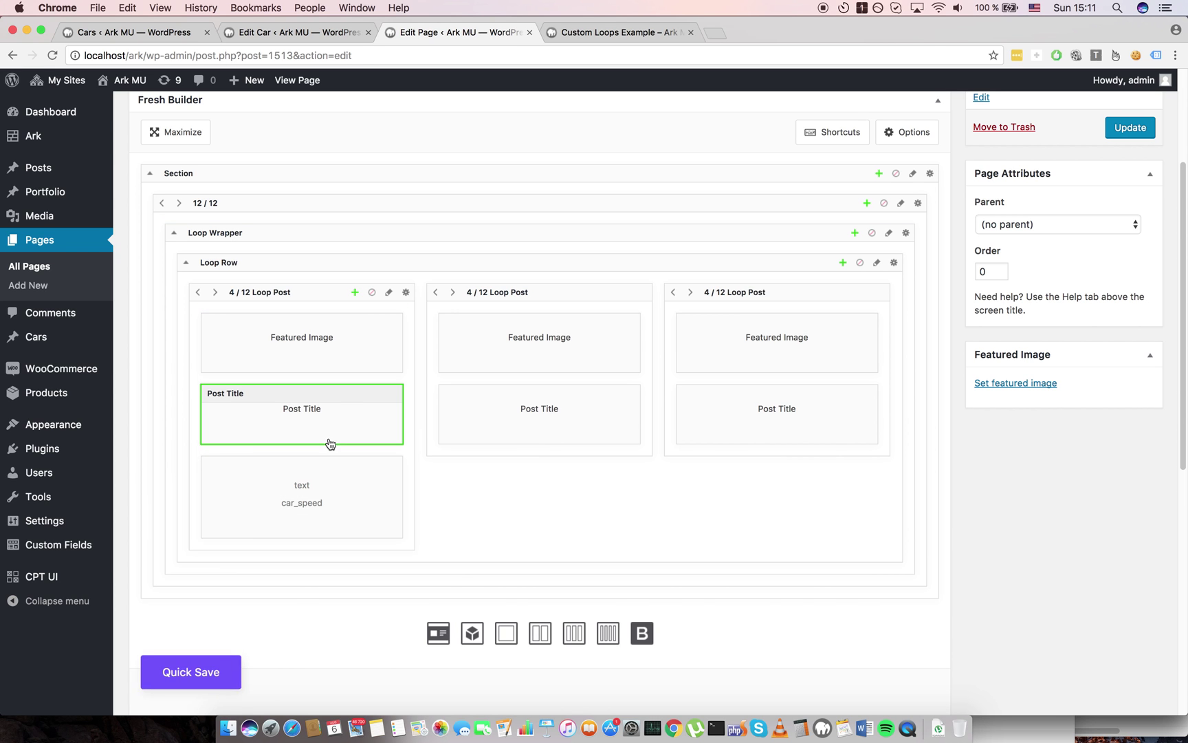
double_click(326, 495)
Set the car speed field's output to PHP and examine the sample get_field code
click(560, 381)
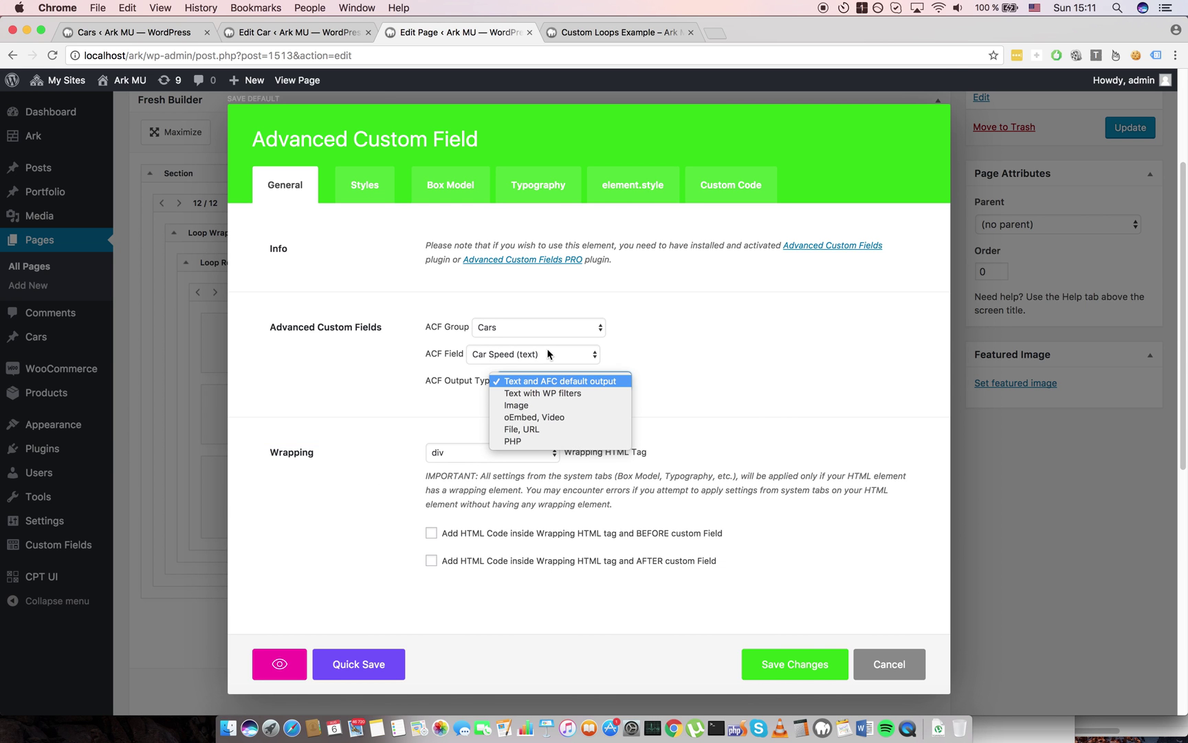
click(555, 441)
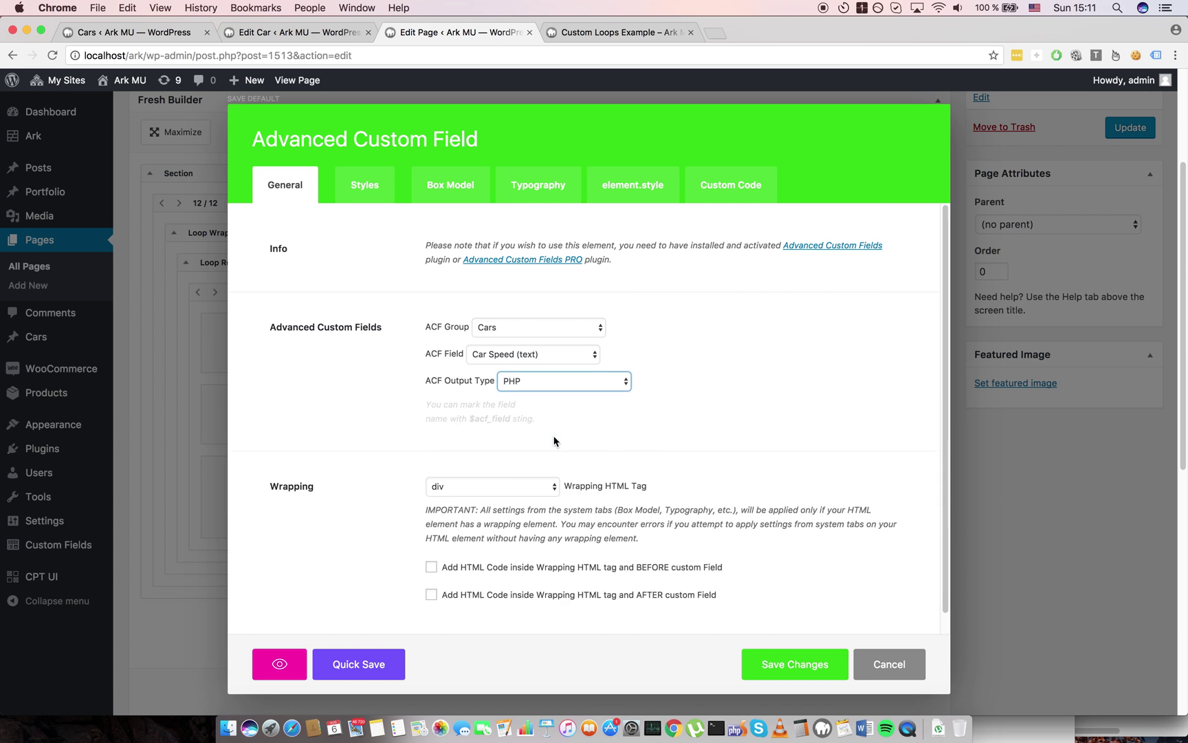
click(564, 530)
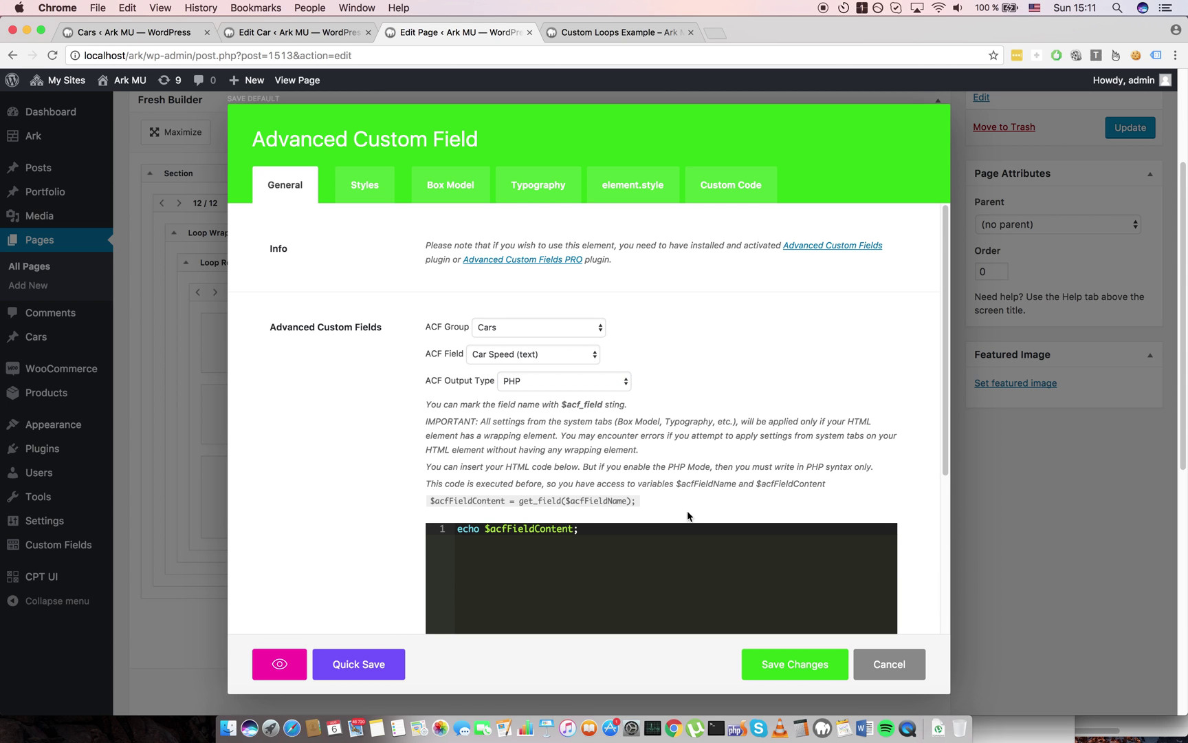
scroll(296, 475, down, 1)
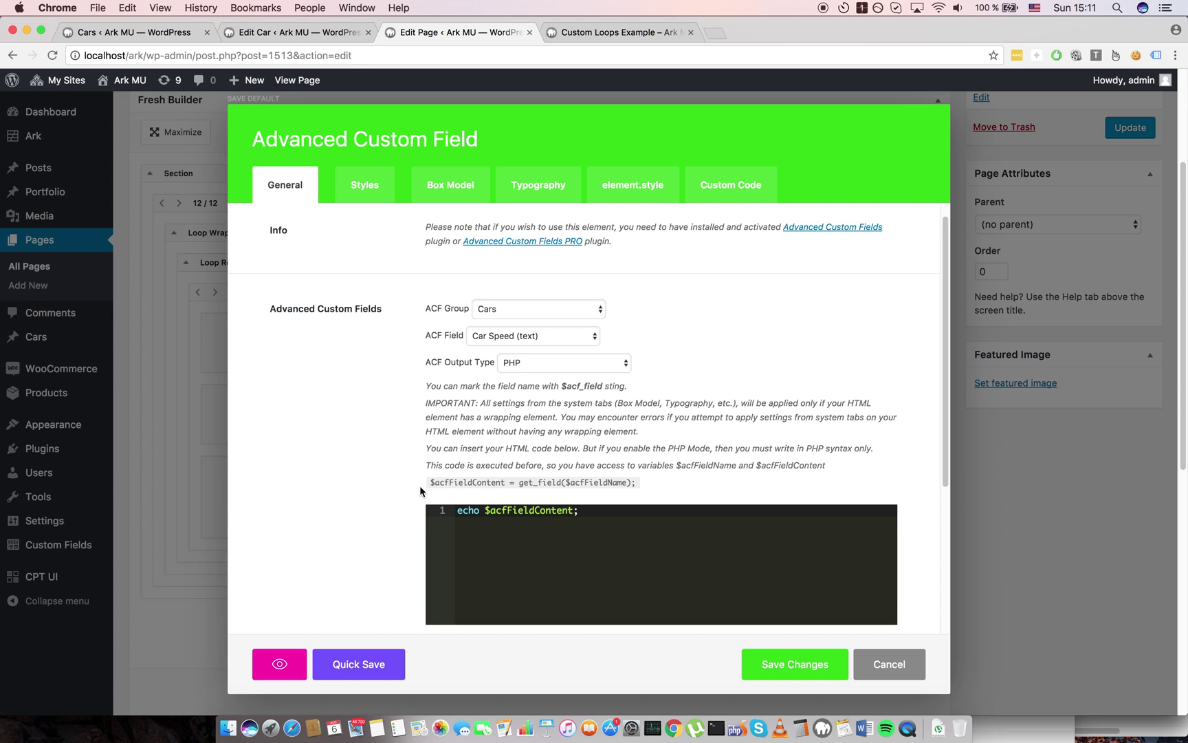
drag(421, 486, 653, 486)
double_click(441, 482)
double_click(585, 482)
click(639, 510)
Wrap the echoed speed in a div ending with ' - miles'
key(super+Left)
key(Right)
text('<div>)
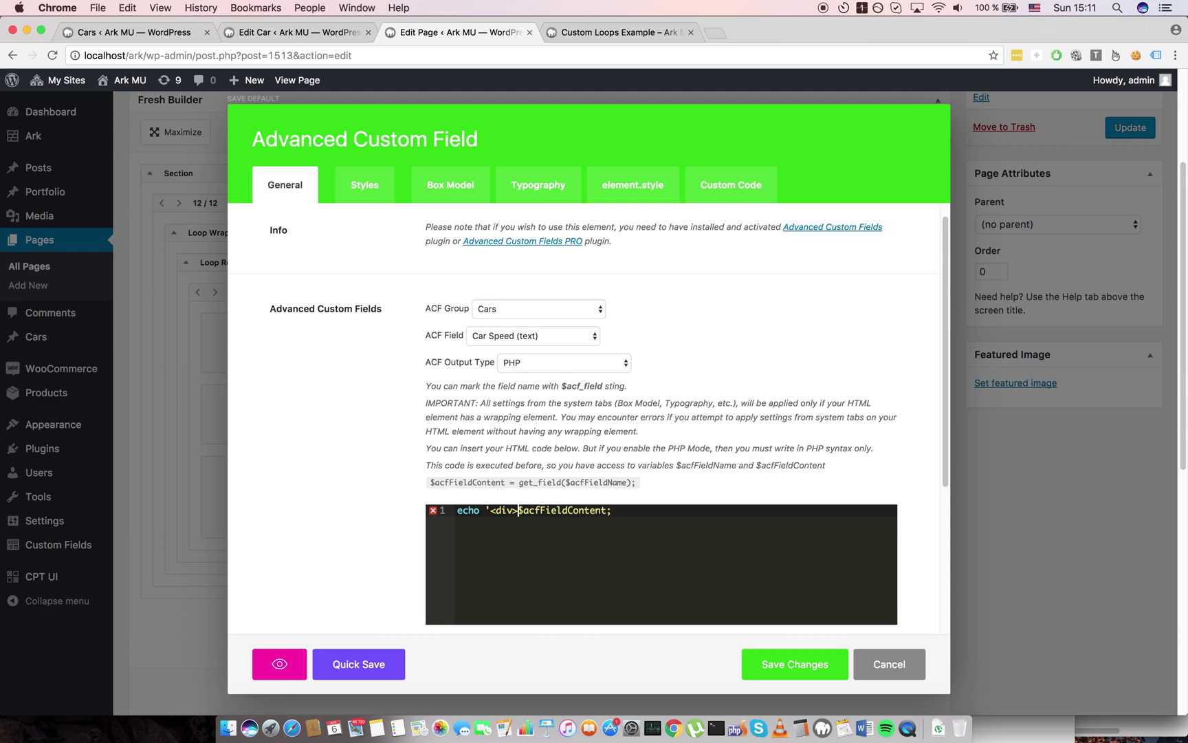
text('.)
key(super+Right)
key(Left)
key(Left)
key(Right)
text(.' - mi)
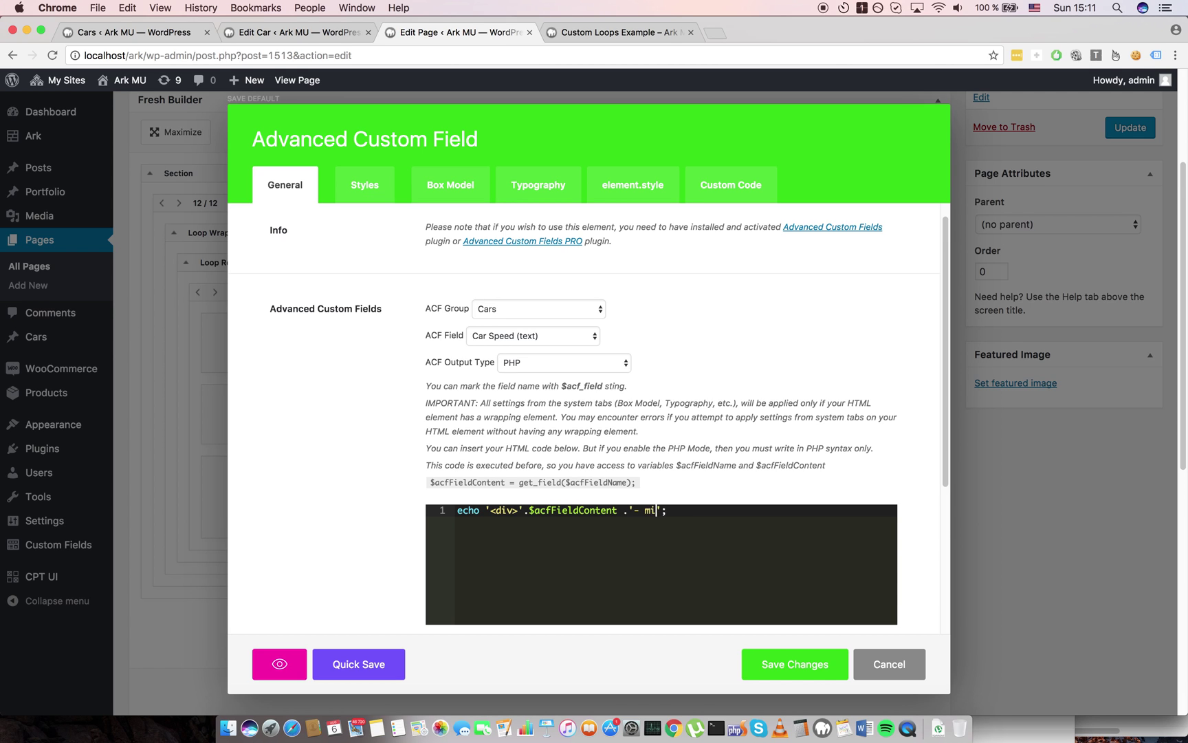
text(les</div>)
Duplicate the miles line as a second line labelled km
click(731, 521)
key(super+a)
key(super+c)
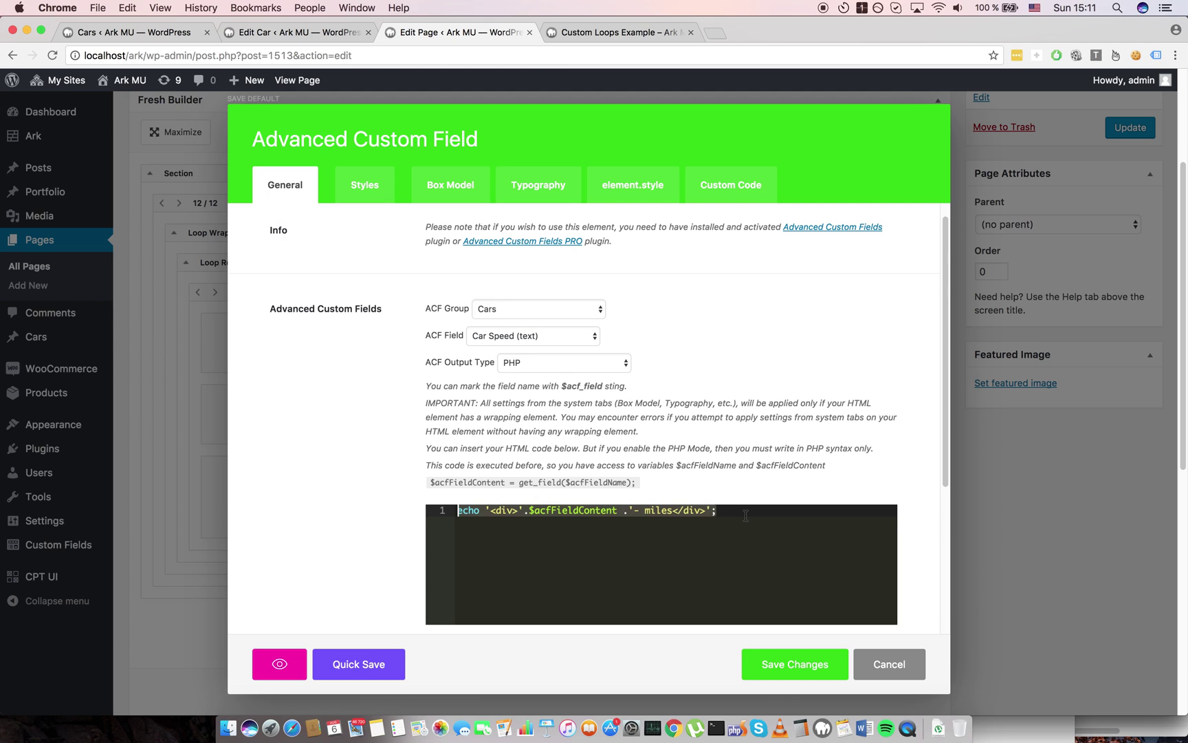
click(745, 515)
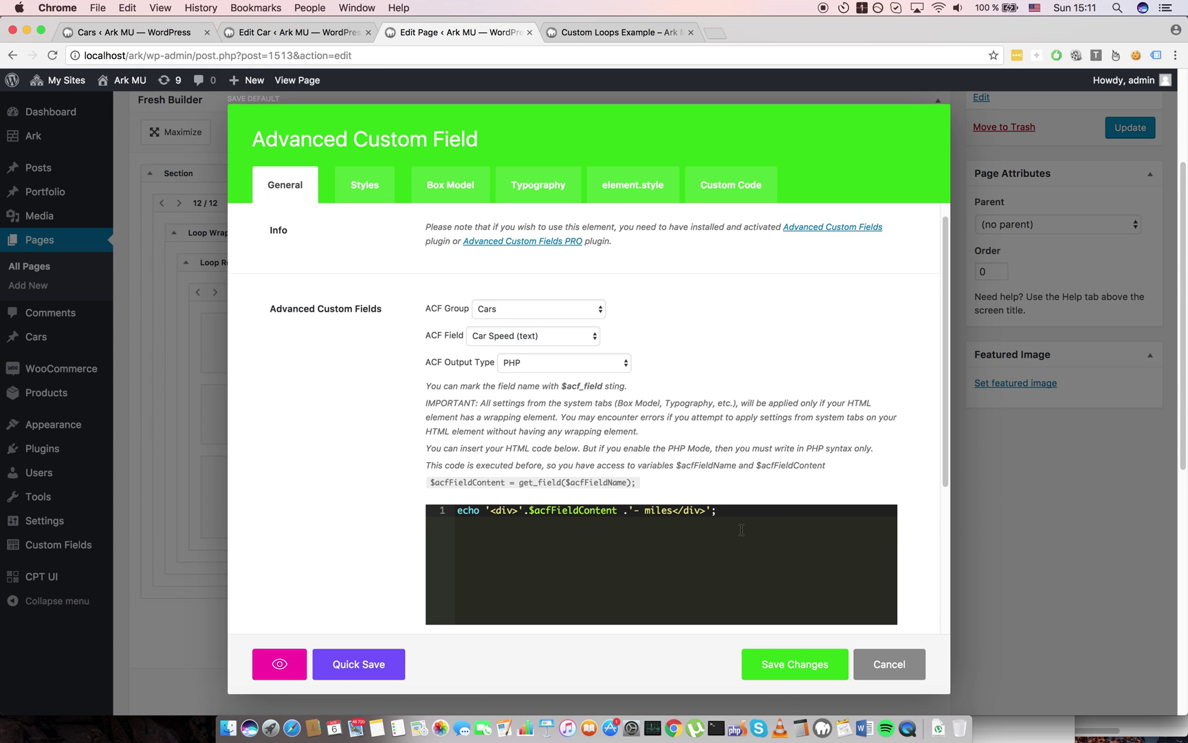
key(Return)
key(super+v)
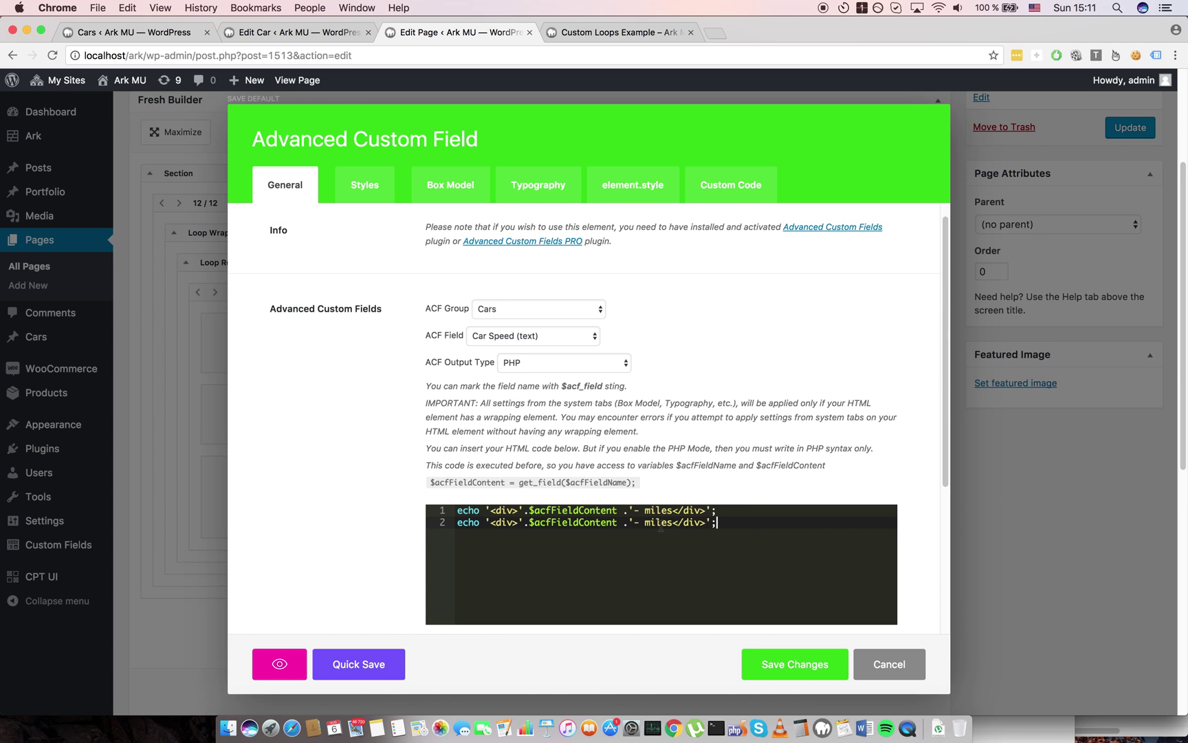
double_click(661, 528)
text(km)
Multiply the km line's speed by 1.6, quick save, and view the Custom Loops Example page
click(462, 521)
key(Left)
text(()
key(Right)
key(Right)
key(Right)
key(Right)
key(Right)
key(Right)
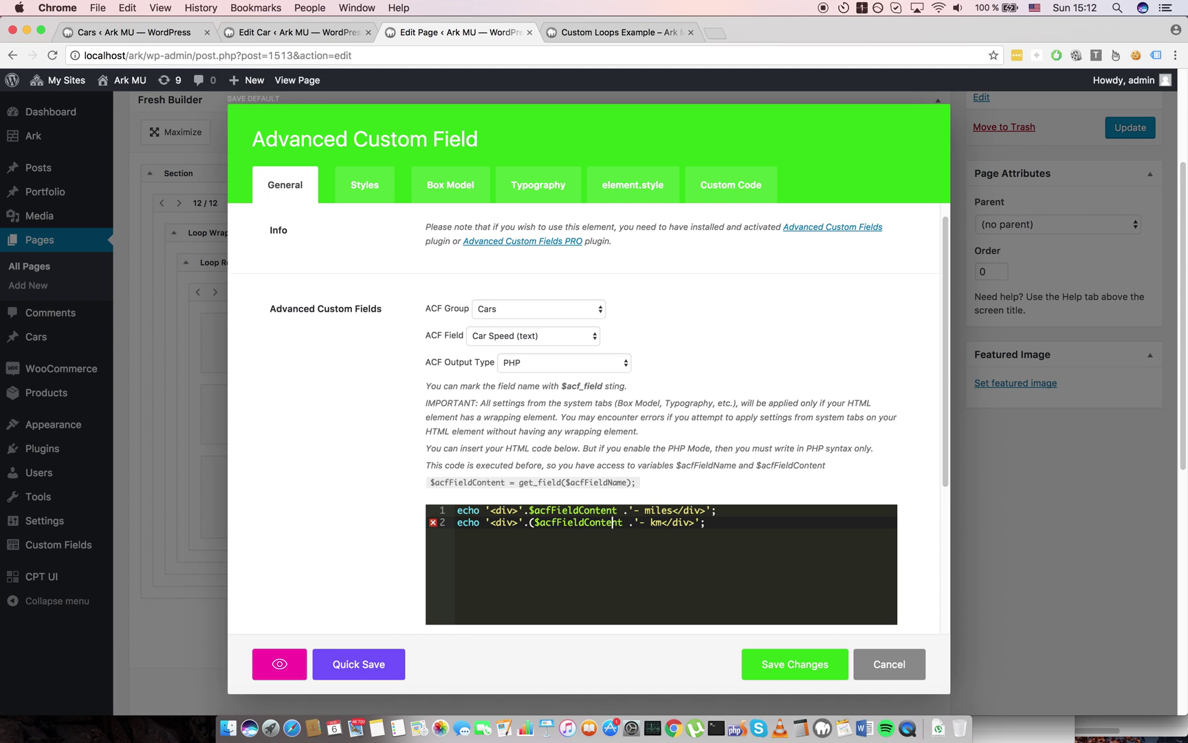
text(*1.6))
click(372, 658)
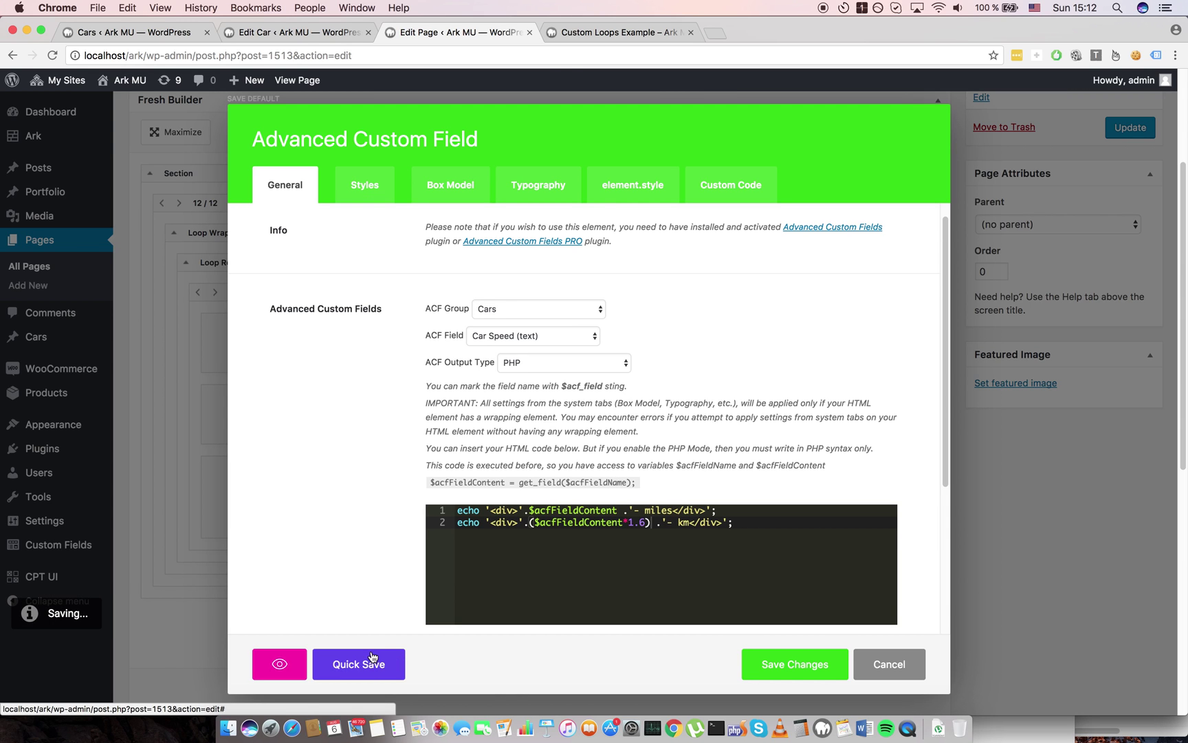
click(585, 37)
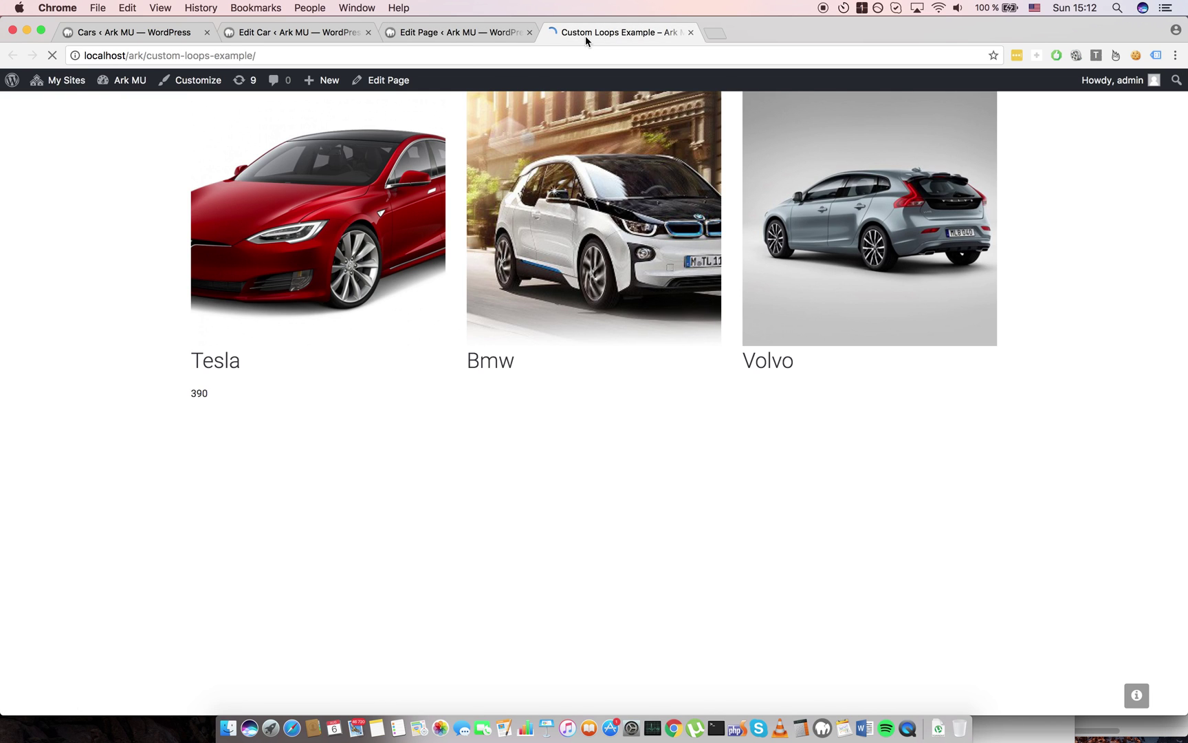
Check the 390 speed on the live page, then save the car speed field settings
drag(191, 393, 250, 406)
click(243, 400)
click(255, 410)
click(480, 35)
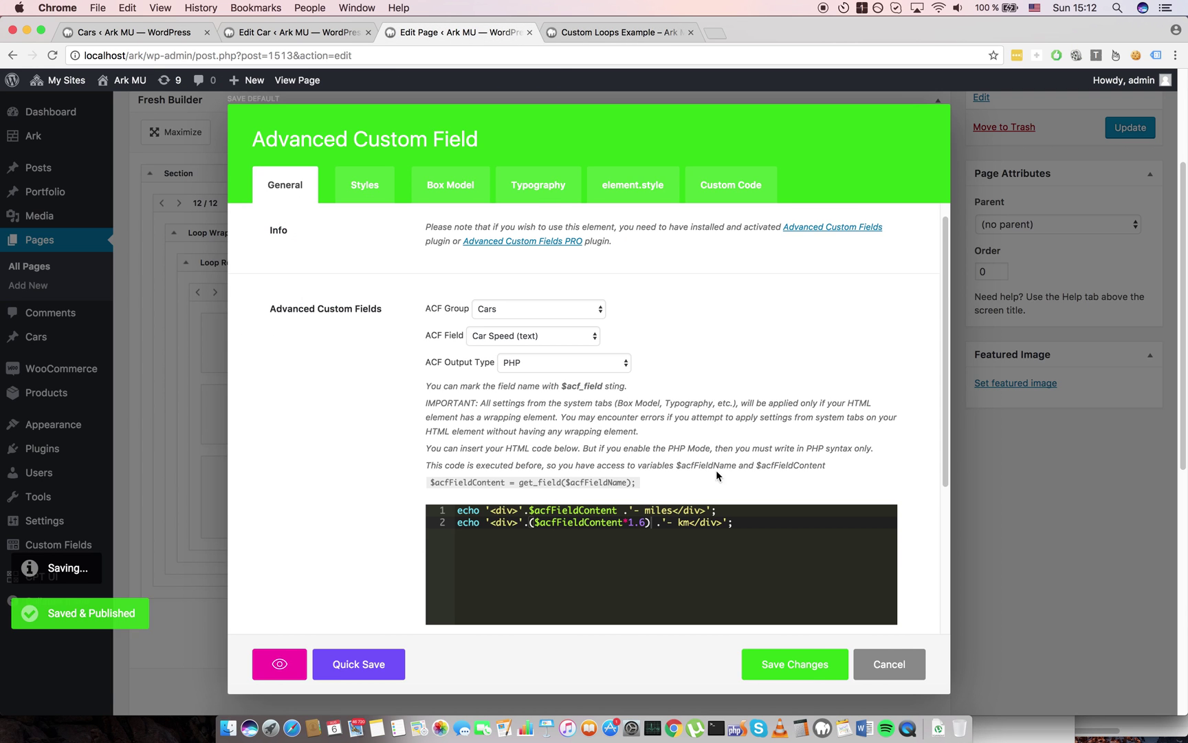
click(795, 663)
Delete the middle and right Loop Post columns, then quick save the page
drag(302, 492, 556, 310)
click(609, 291)
click(605, 363)
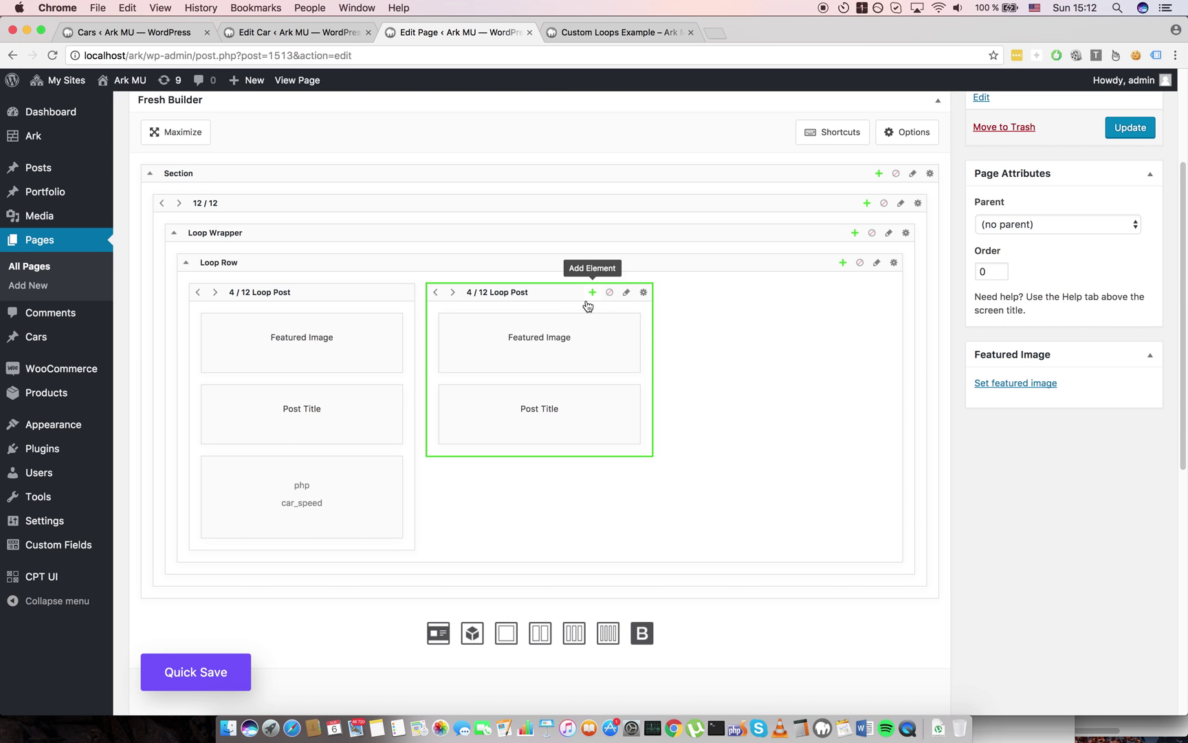
click(609, 291)
click(523, 366)
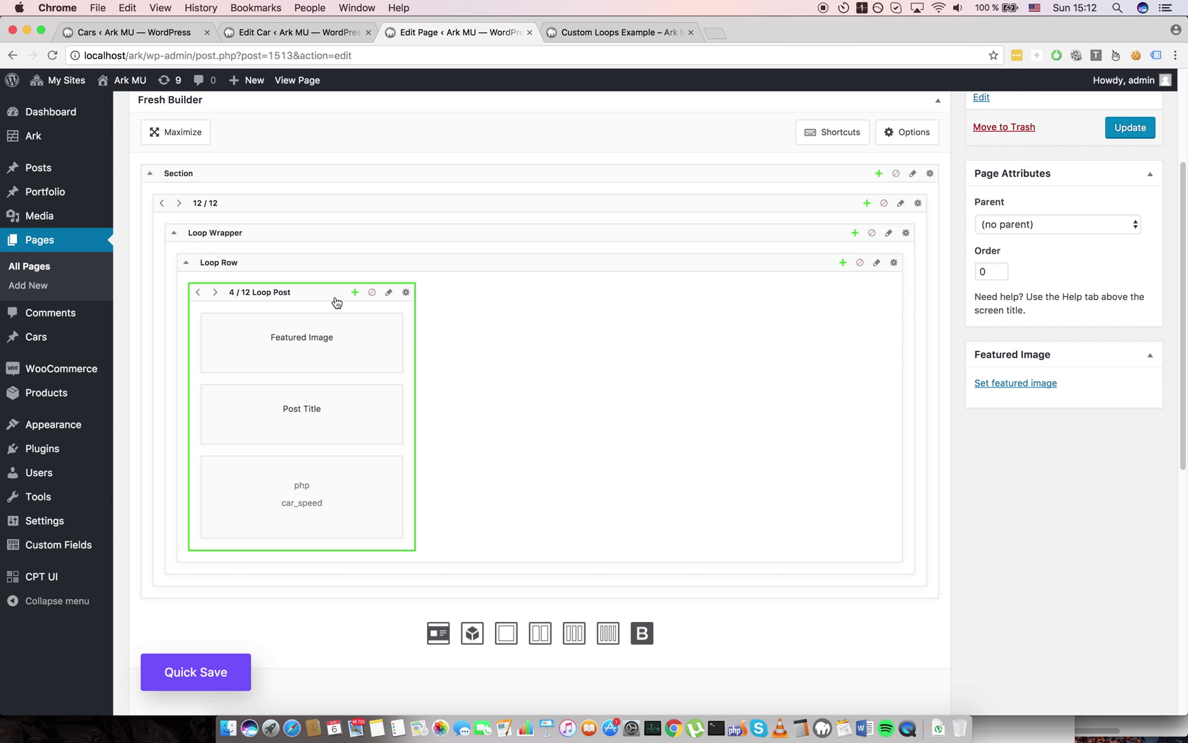
click(227, 694)
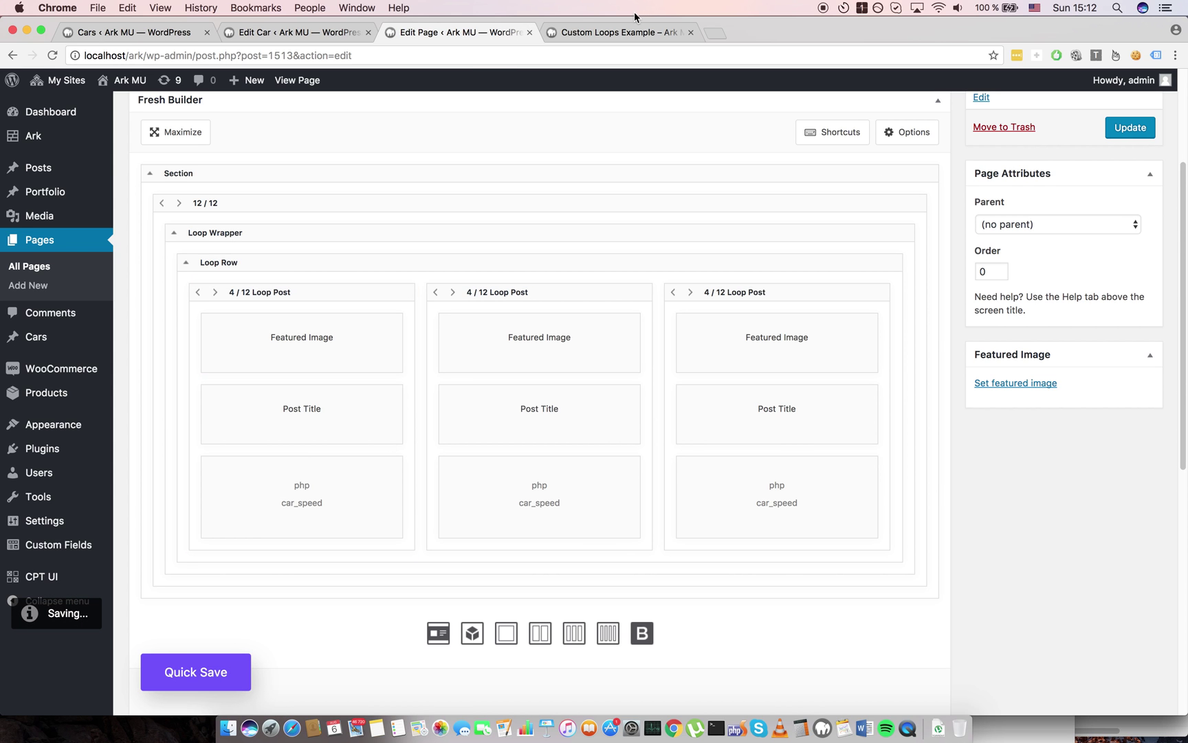
Reload Custom Loops Example and check the Bmw and Volvo speeds in miles and km
click(631, 34)
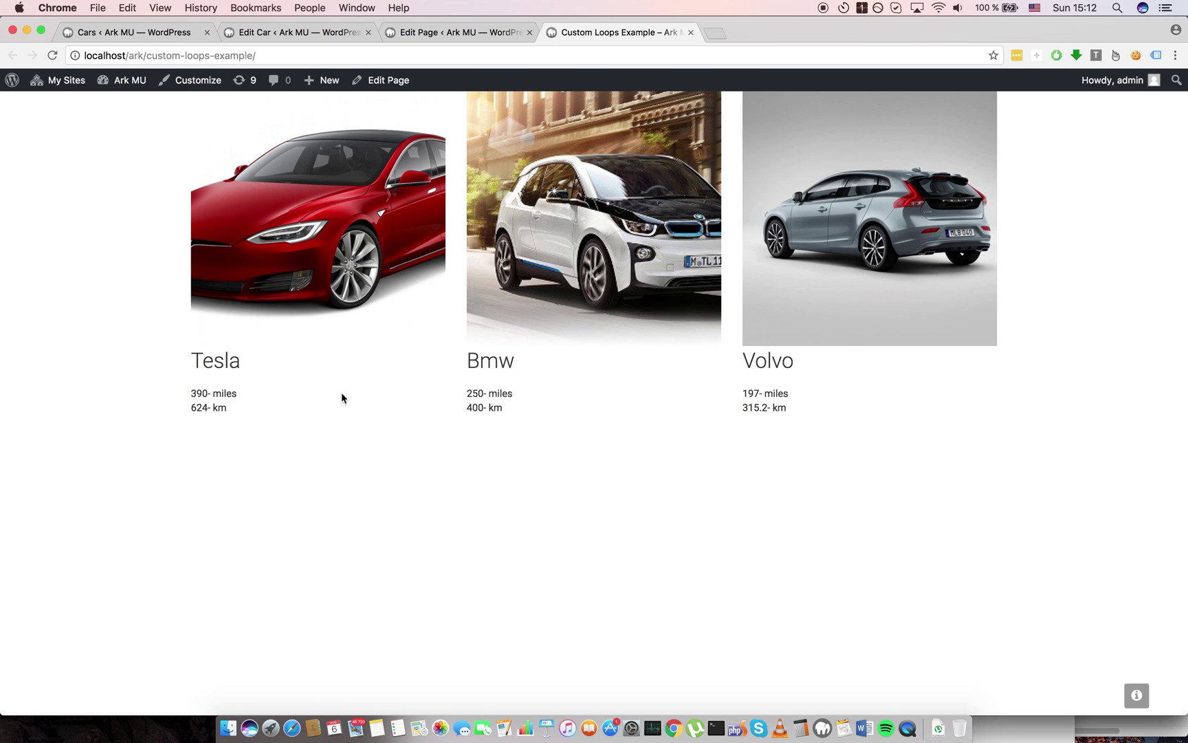
drag(339, 396, 777, 451)
click(777, 451)
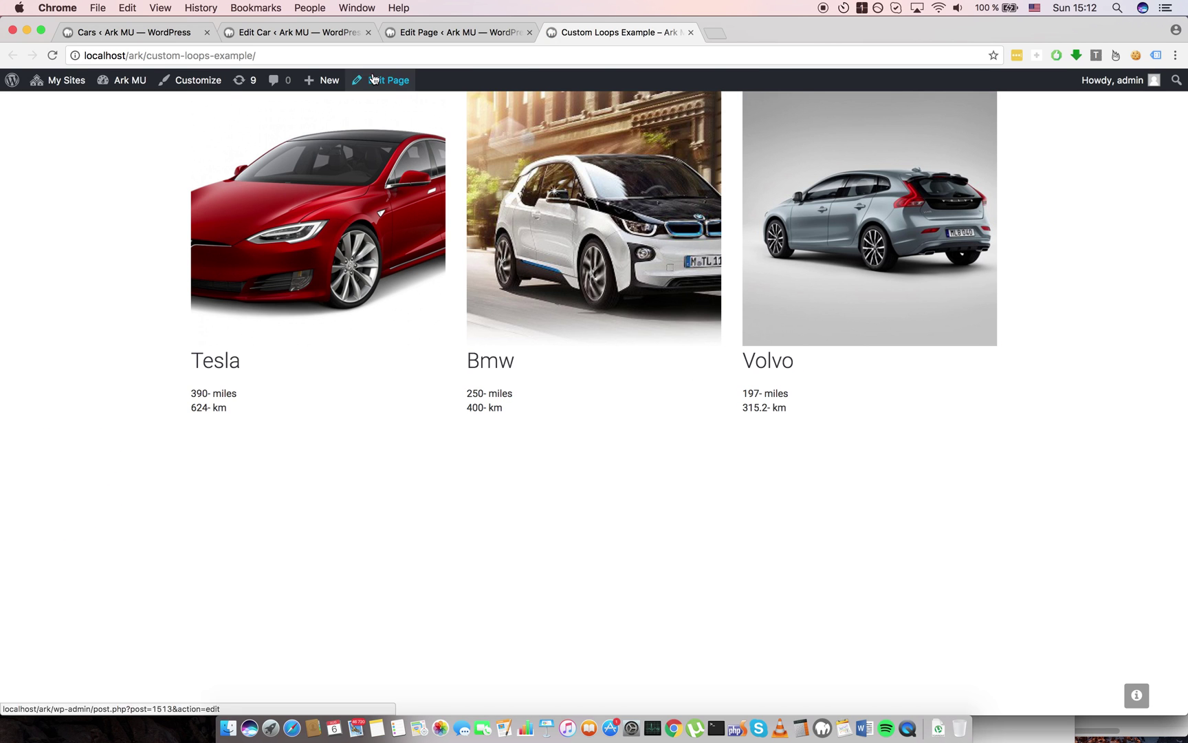
Open the Loop Post settings and read the conditions help and its $wpQuery and postCounter variables
click(445, 32)
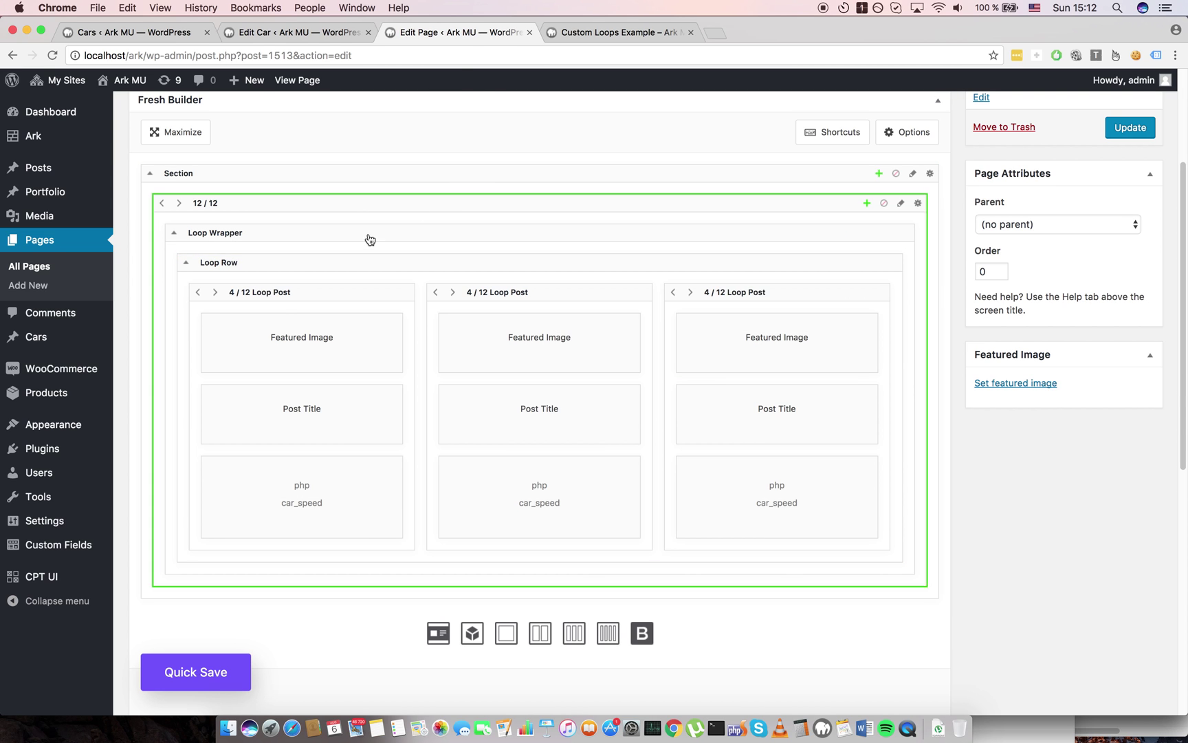
double_click(291, 297)
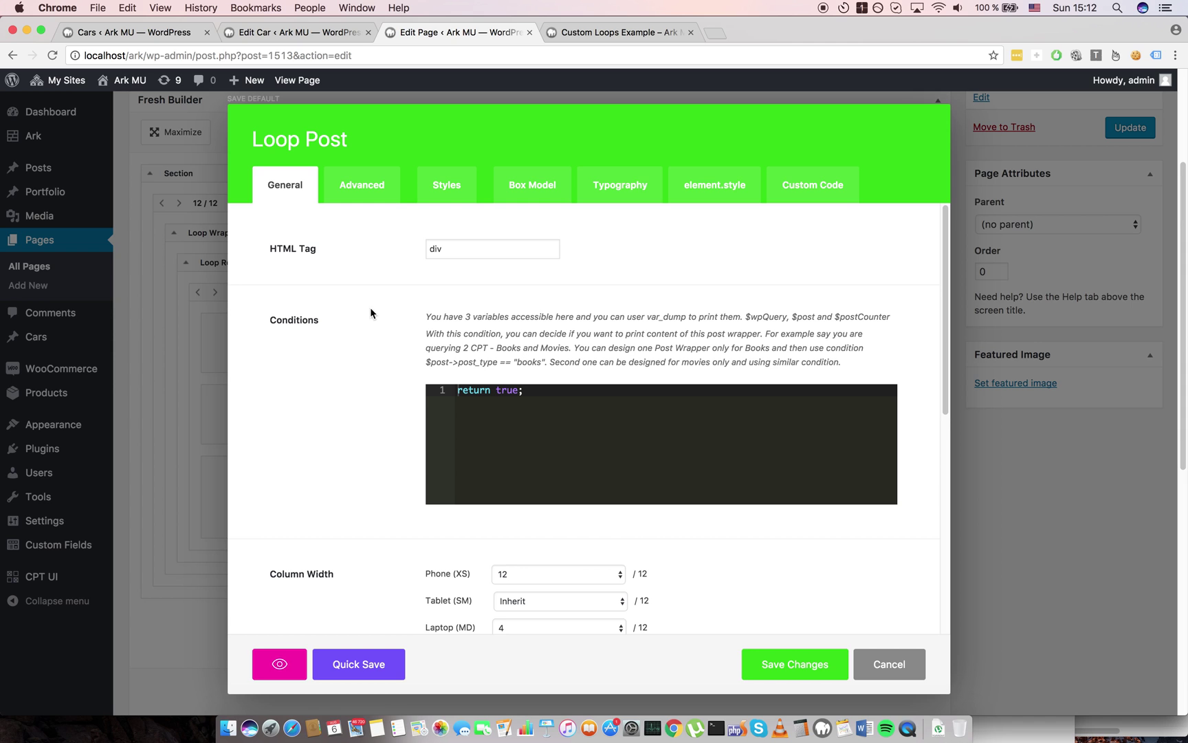
drag(579, 347, 427, 316)
click(579, 338)
drag(747, 316, 890, 318)
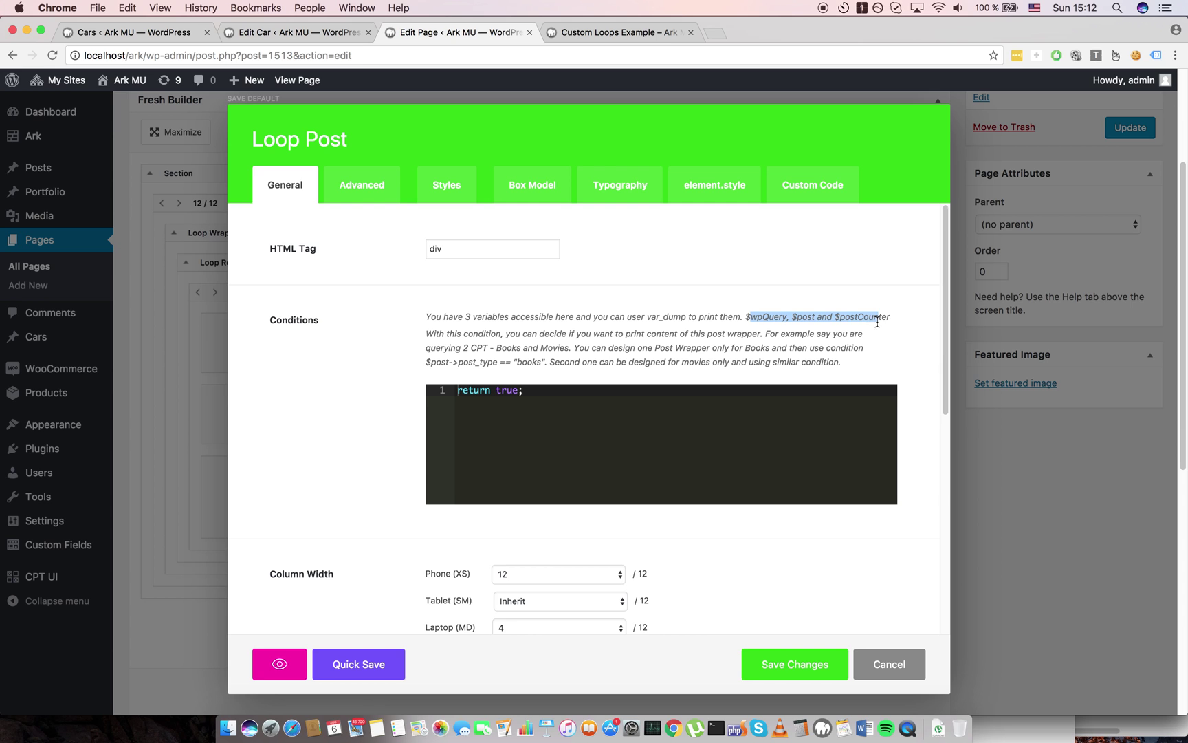
click(873, 298)
drag(746, 317, 796, 319)
click(804, 317)
double_click(873, 317)
Review the Books and Movies post_type condition example and the rest of the General tab
scroll(661, 371, down, 3)
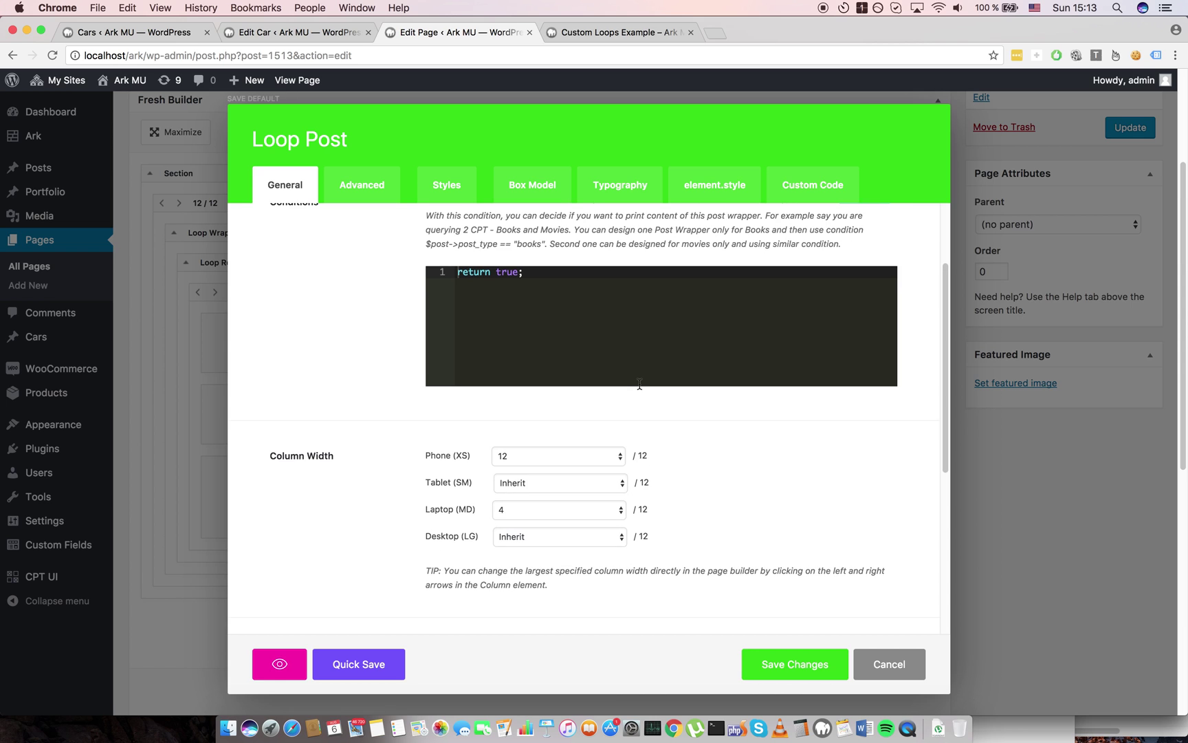
scroll(619, 377, up, 1)
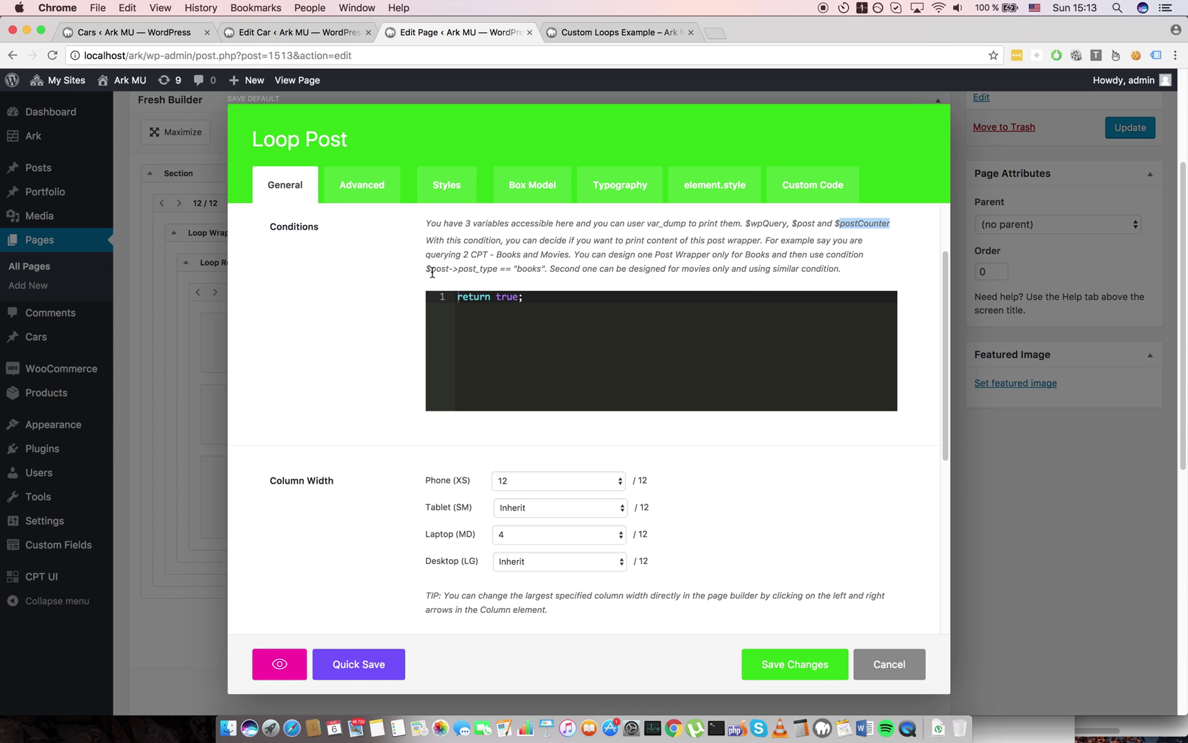
drag(496, 255, 587, 256)
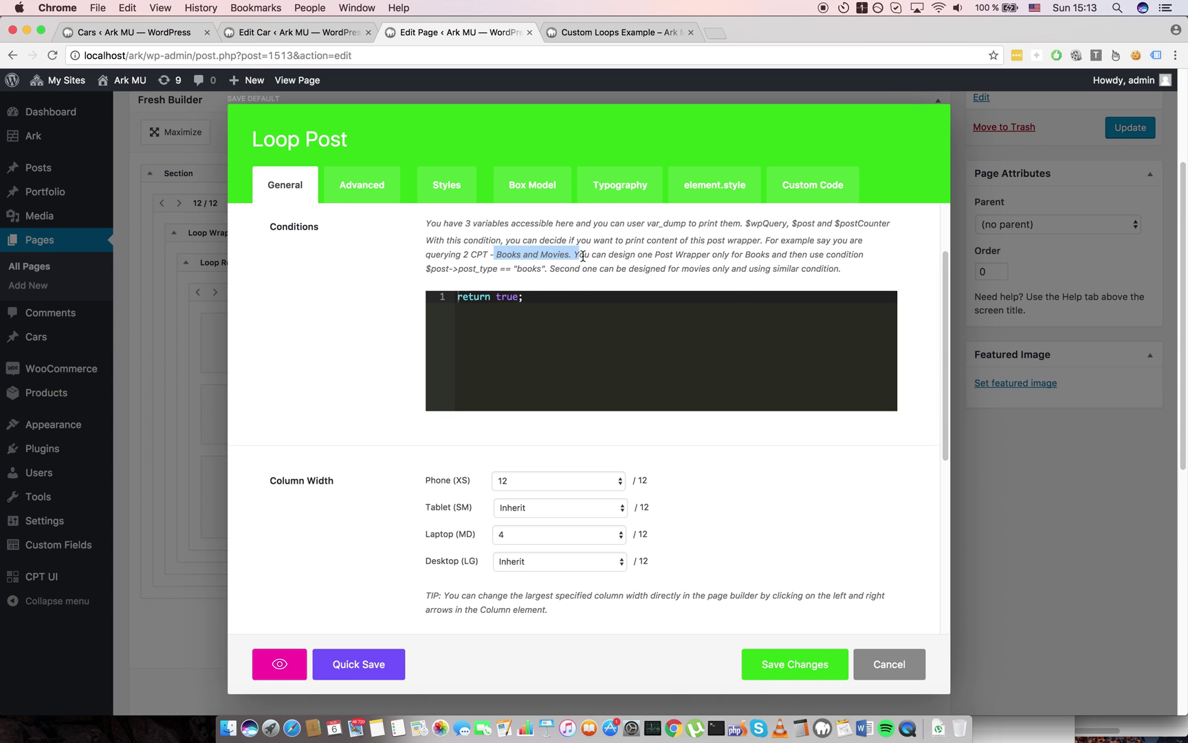
click(488, 275)
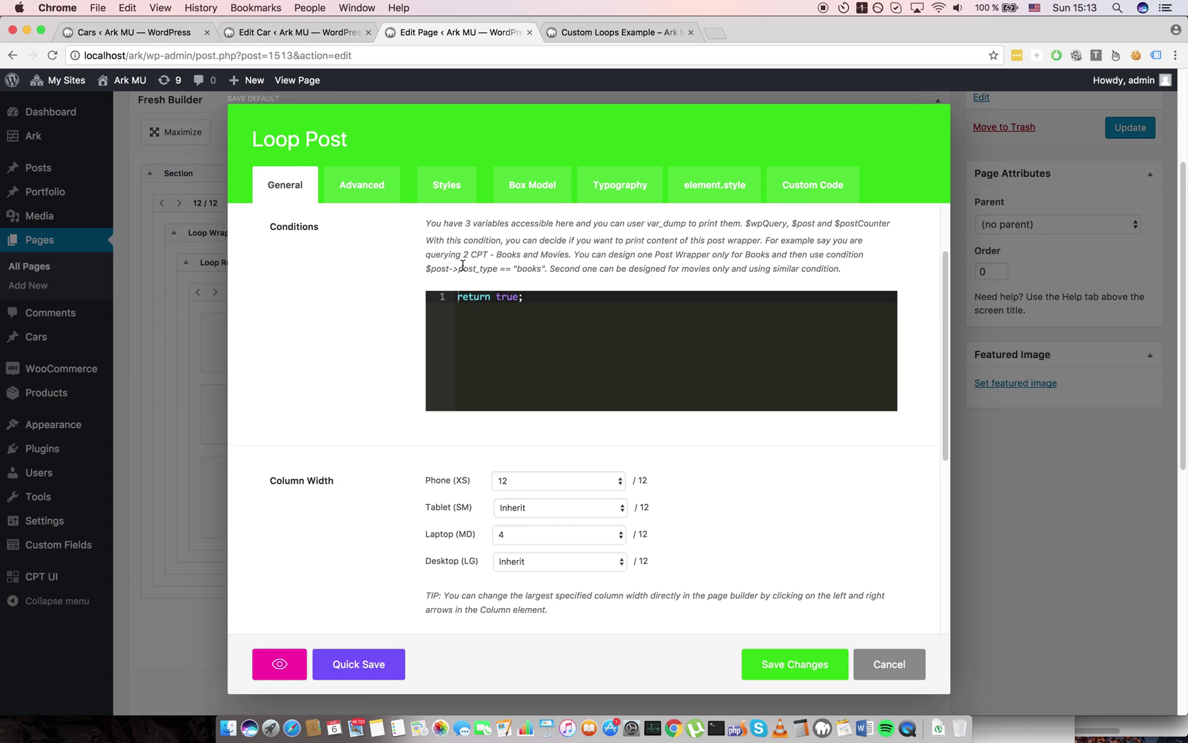
drag(428, 269, 544, 262)
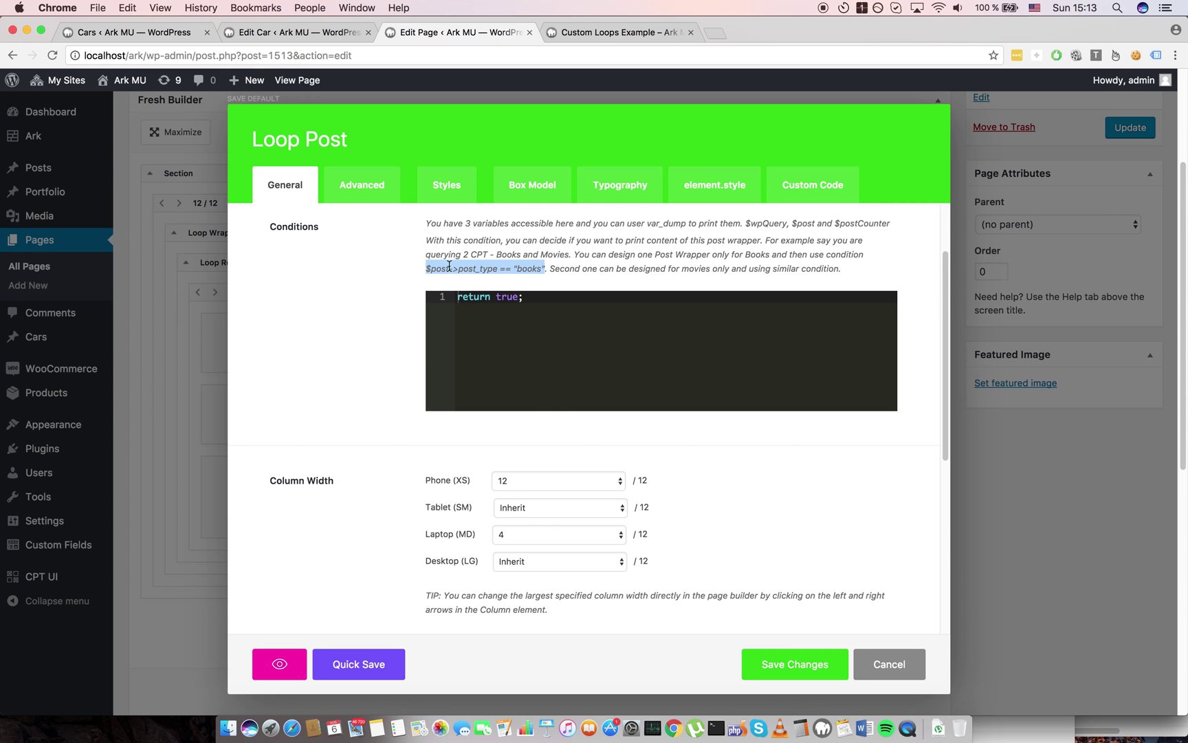
scroll(557, 425, down, 2)
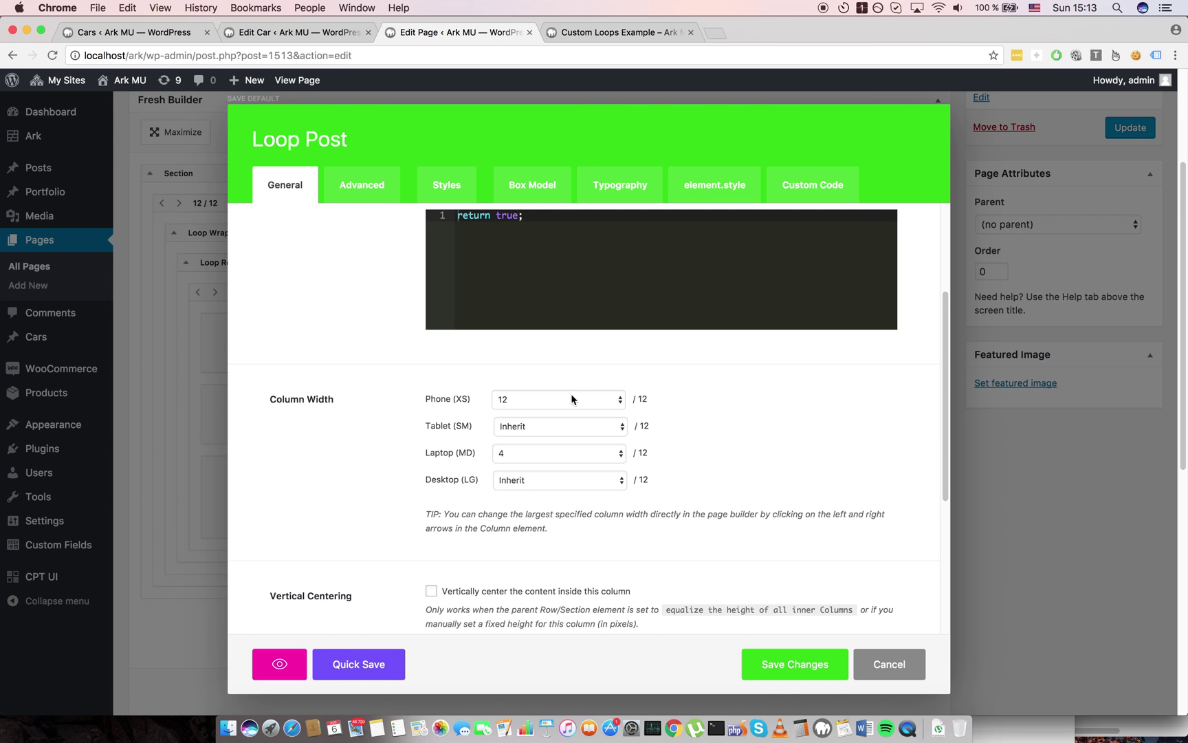
scroll(599, 415, down, 1)
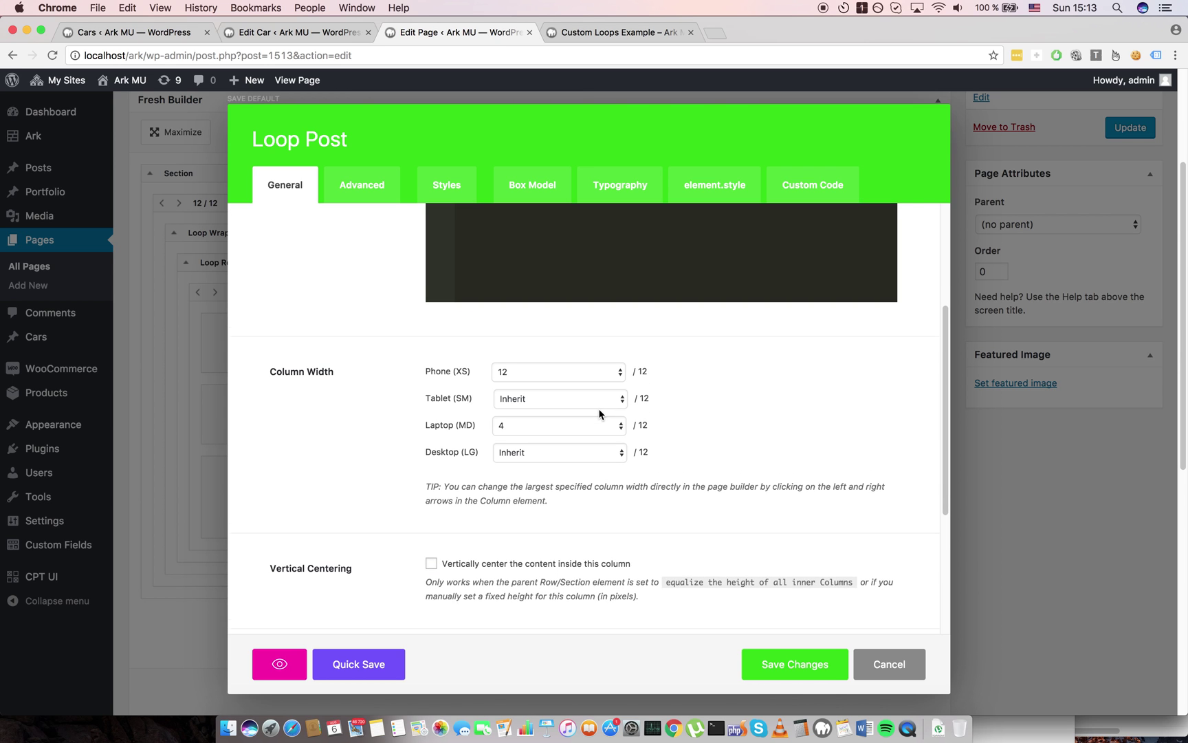
scroll(599, 415, down, 3)
scroll(599, 415, down, 1)
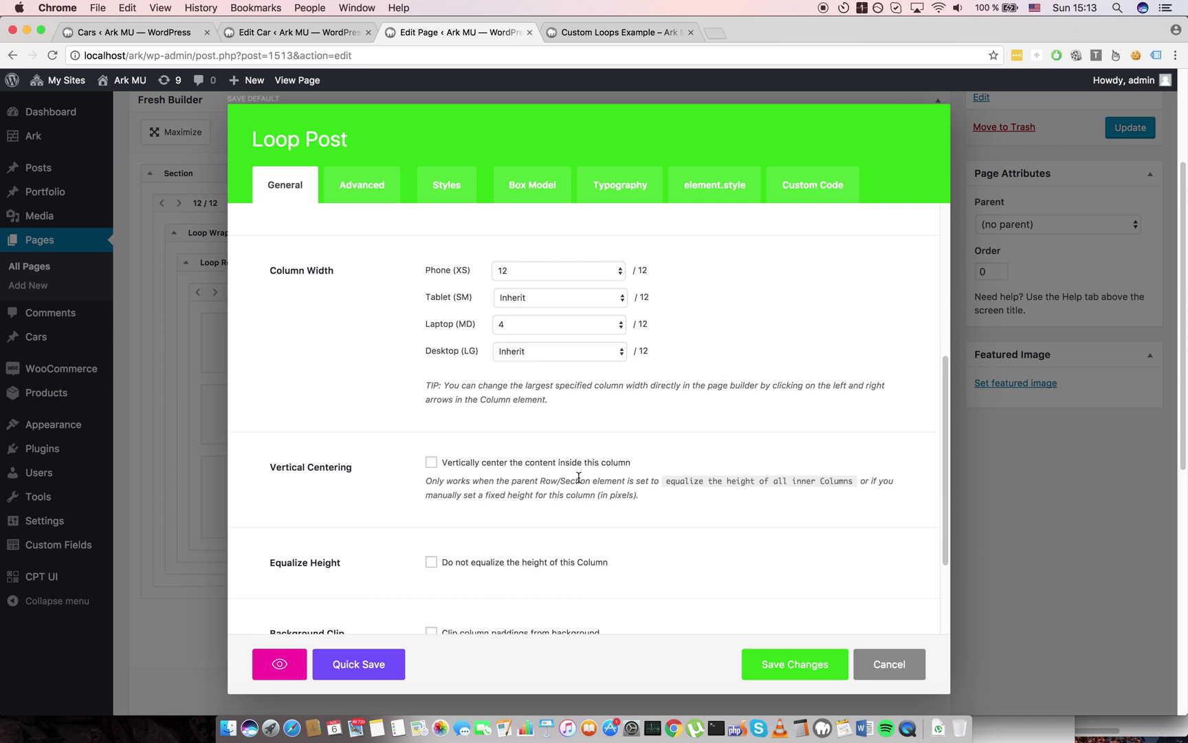
scroll(405, 485, down, 3)
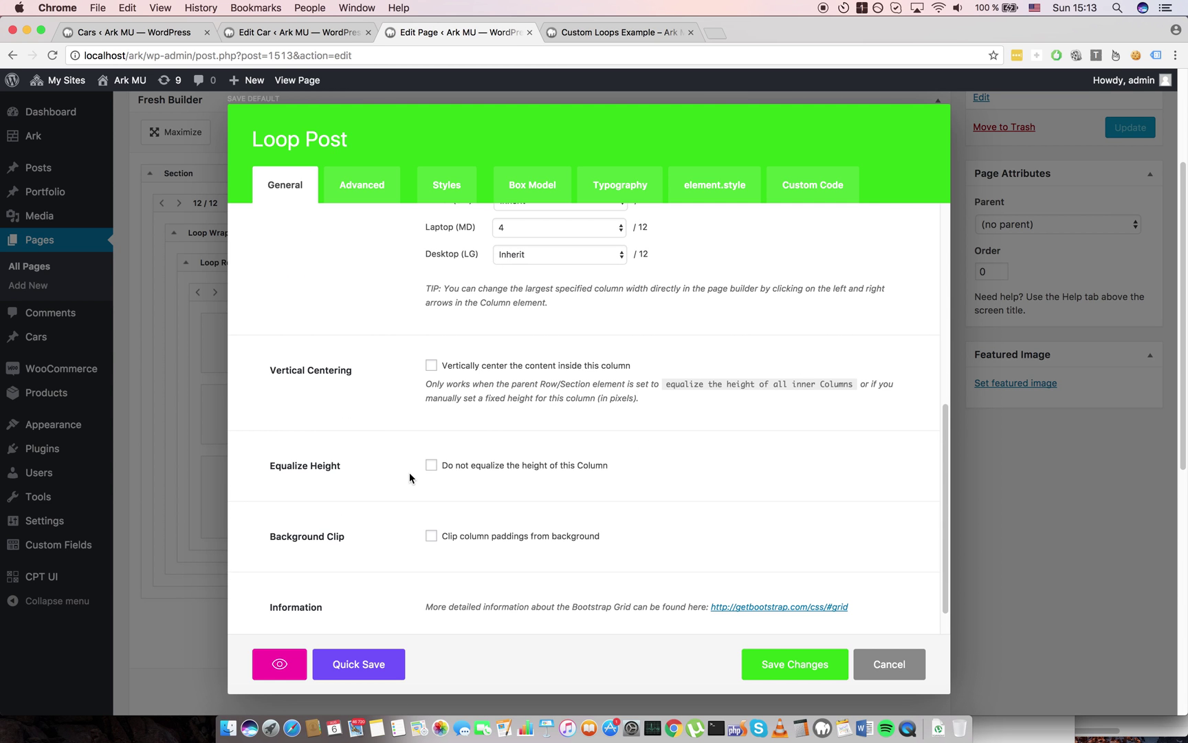
scroll(411, 477, up, 5)
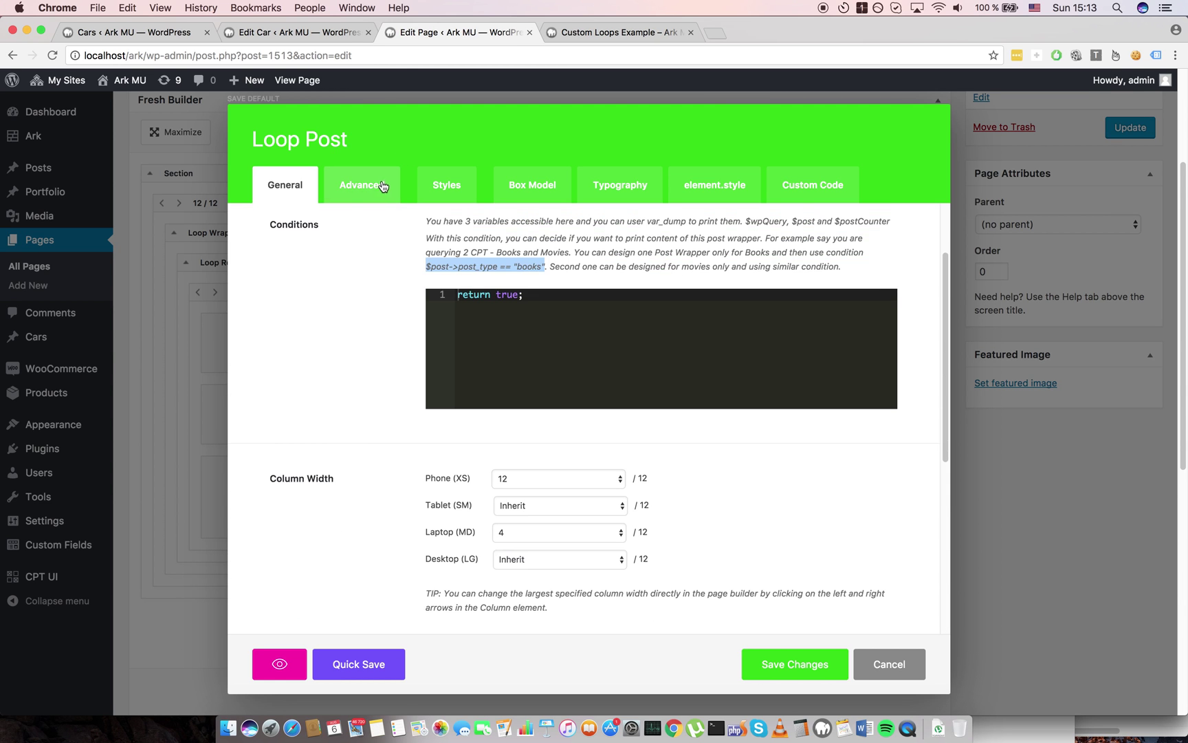
Look over the Advanced column options and close the Loop Post settings unchanged
click(383, 186)
scroll(563, 303, down, 2)
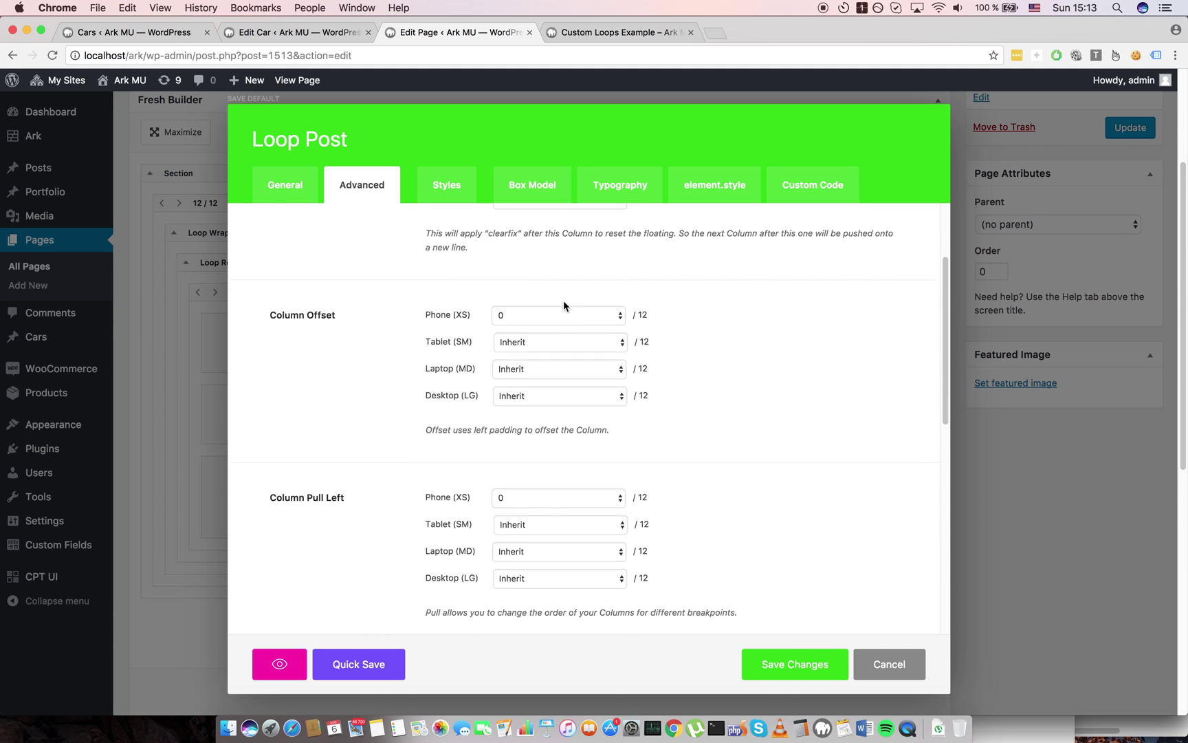
scroll(564, 302, down, 3)
click(889, 666)
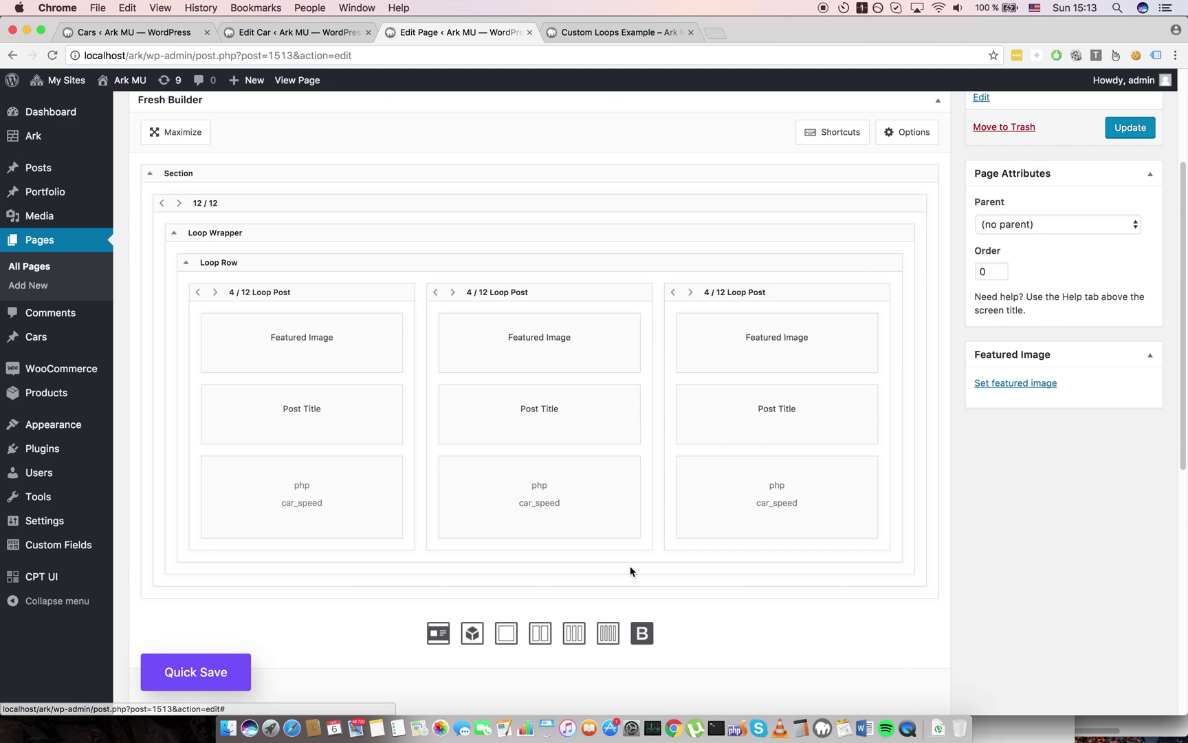
Keep the Loop Row gutter at the standard 30px and close its settings unchanged
double_click(258, 262)
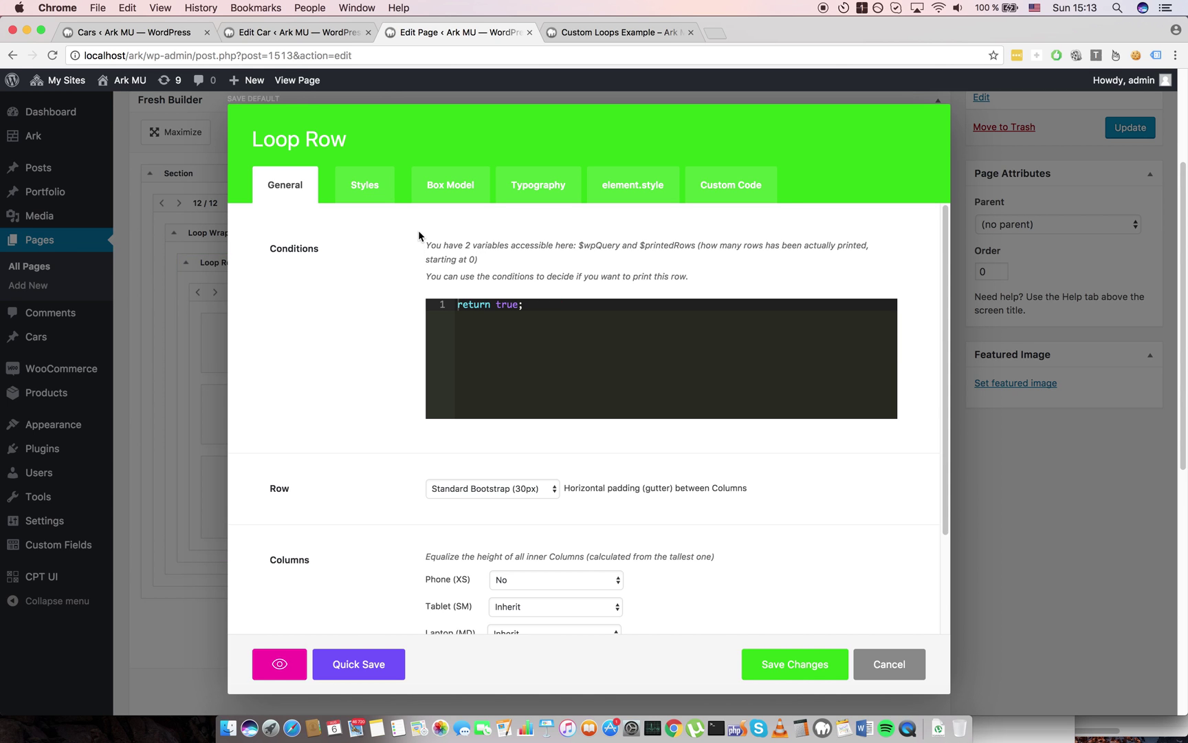
scroll(340, 320, down, 3)
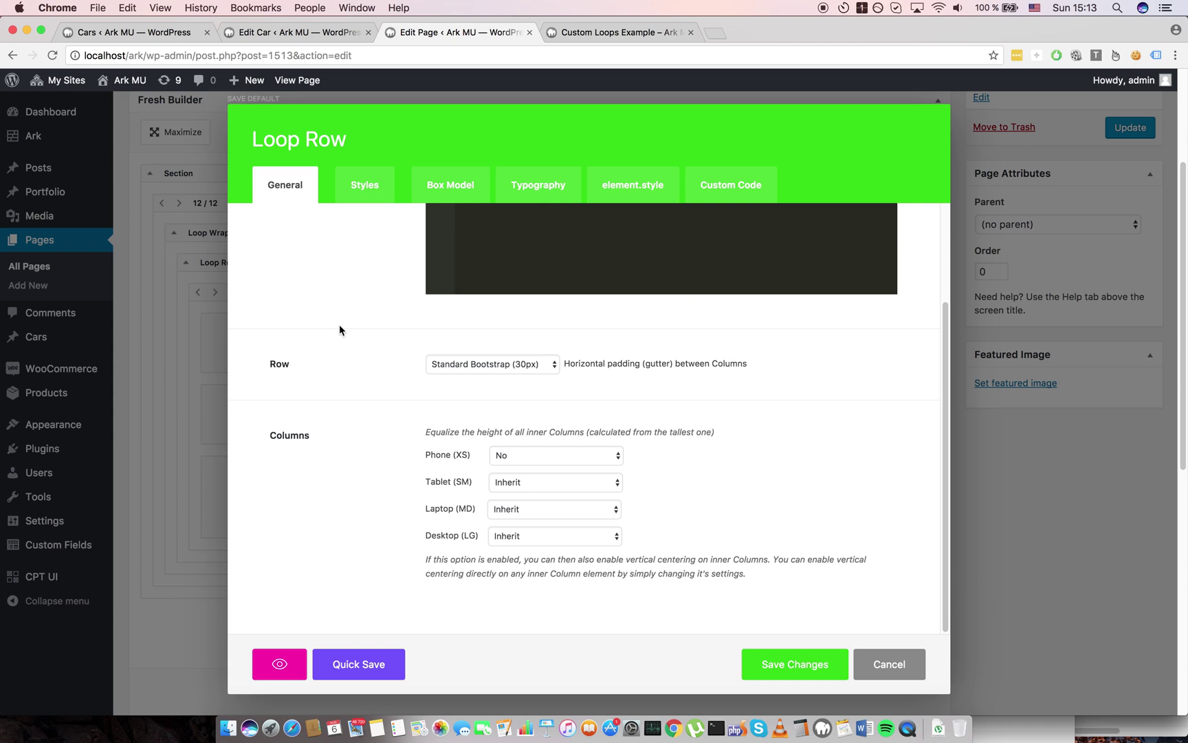
click(483, 364)
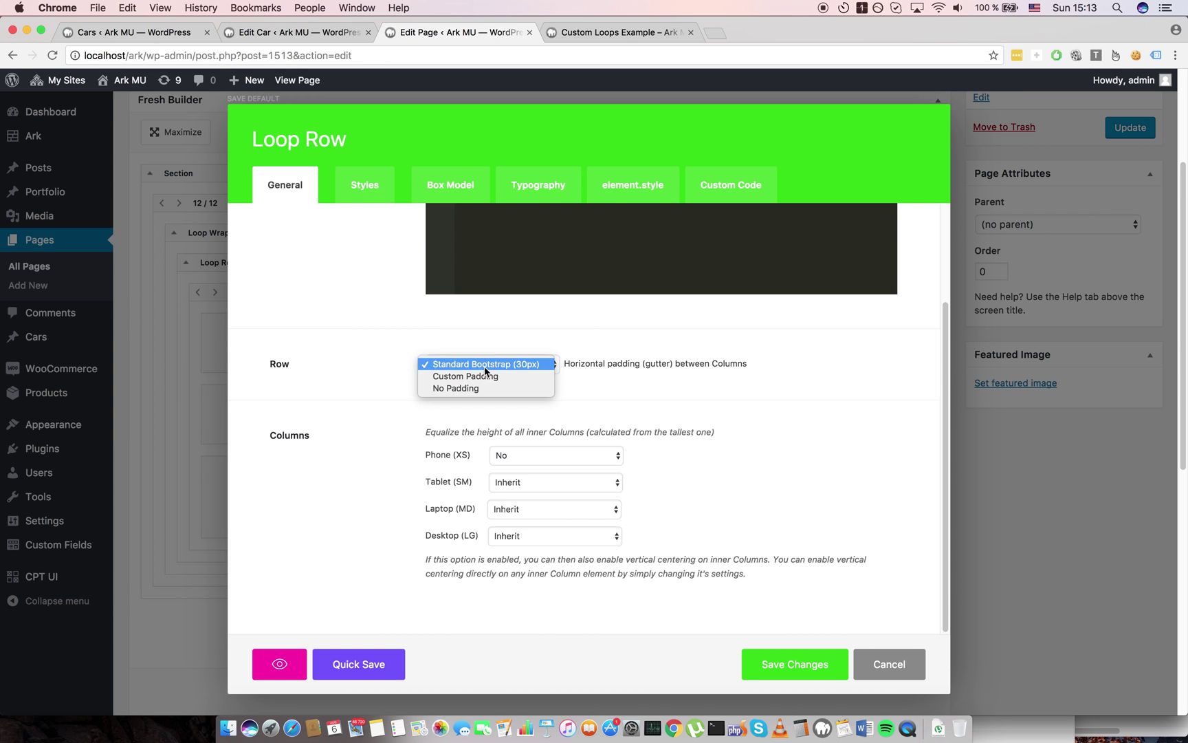
click(344, 363)
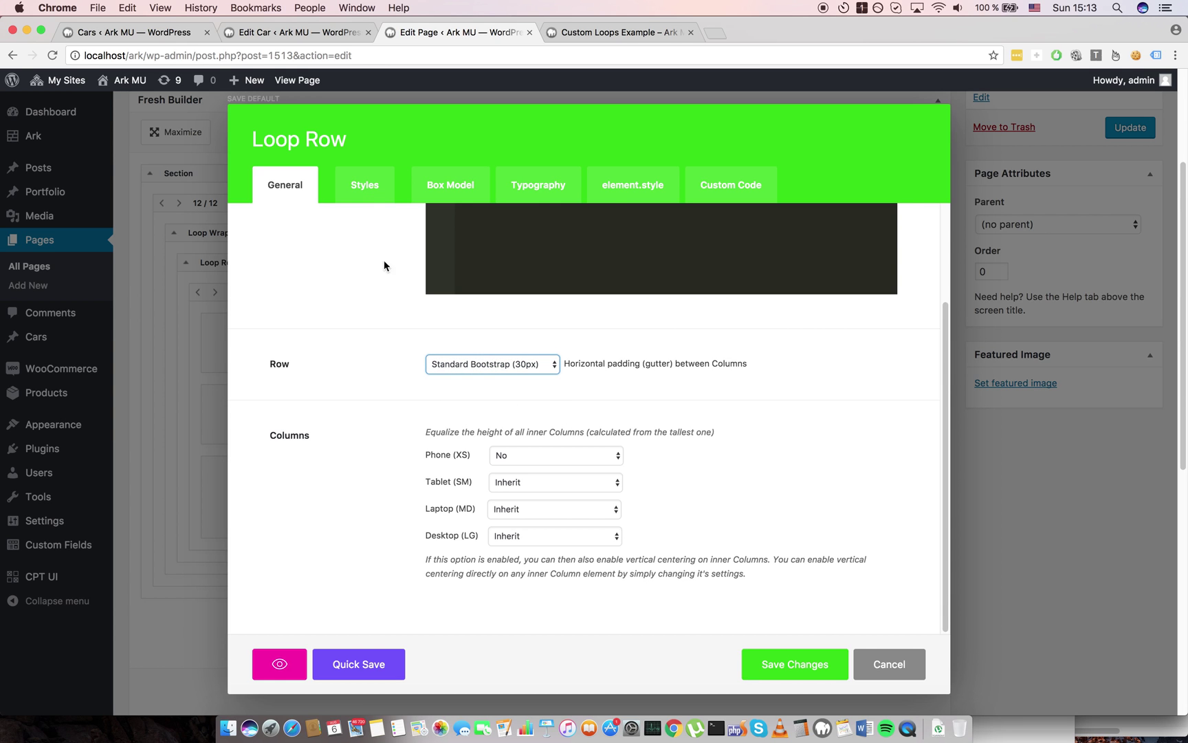
click(894, 664)
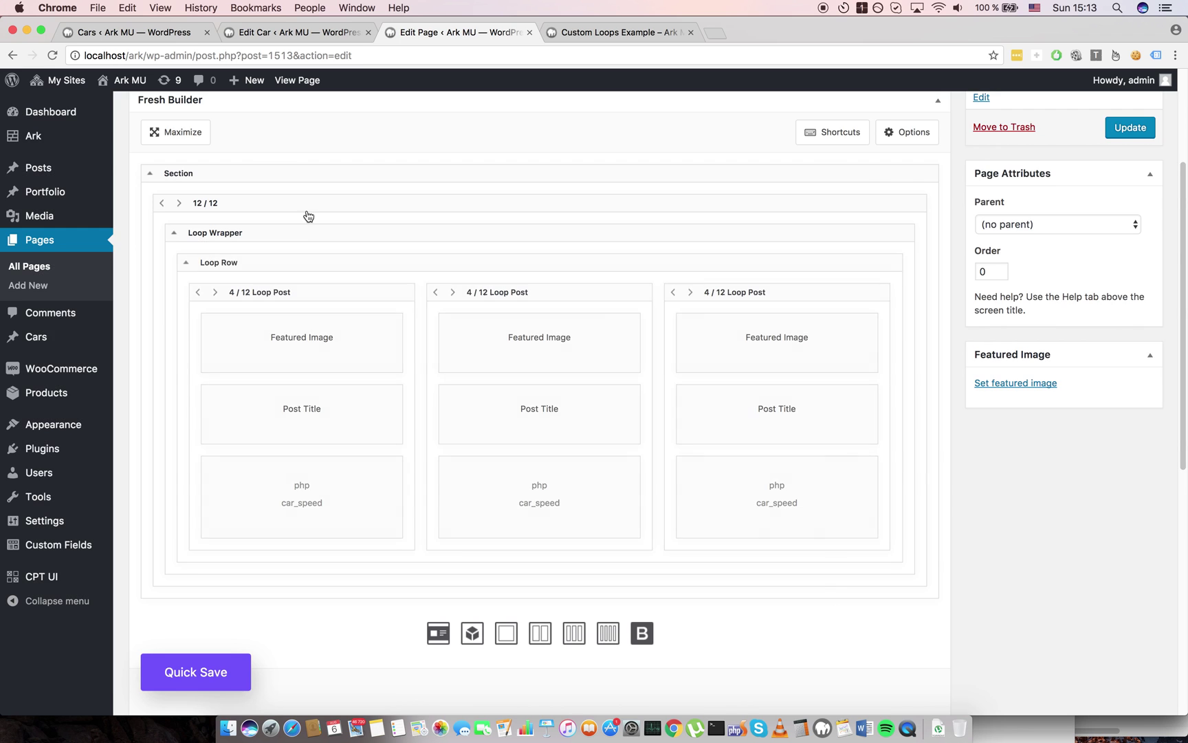
Confirm the Loop Wrapper has Offset 0 and posts to print -1, and save it
click(311, 246)
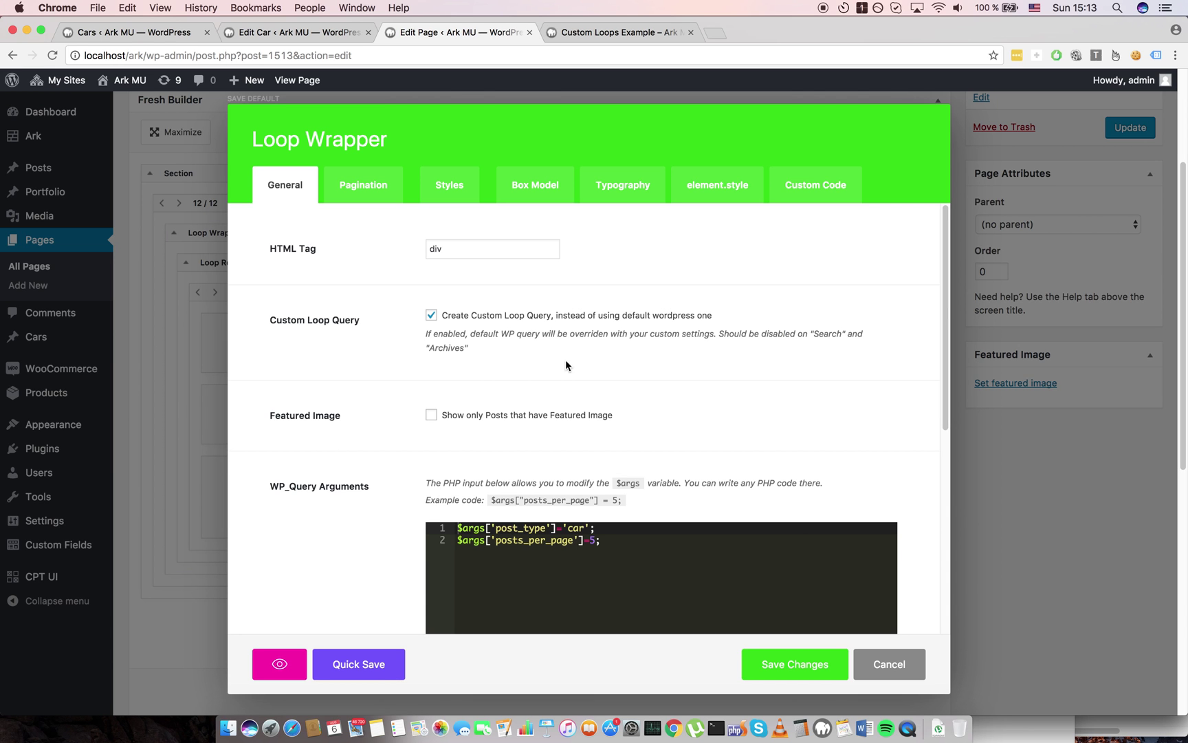
scroll(445, 374, down, 3)
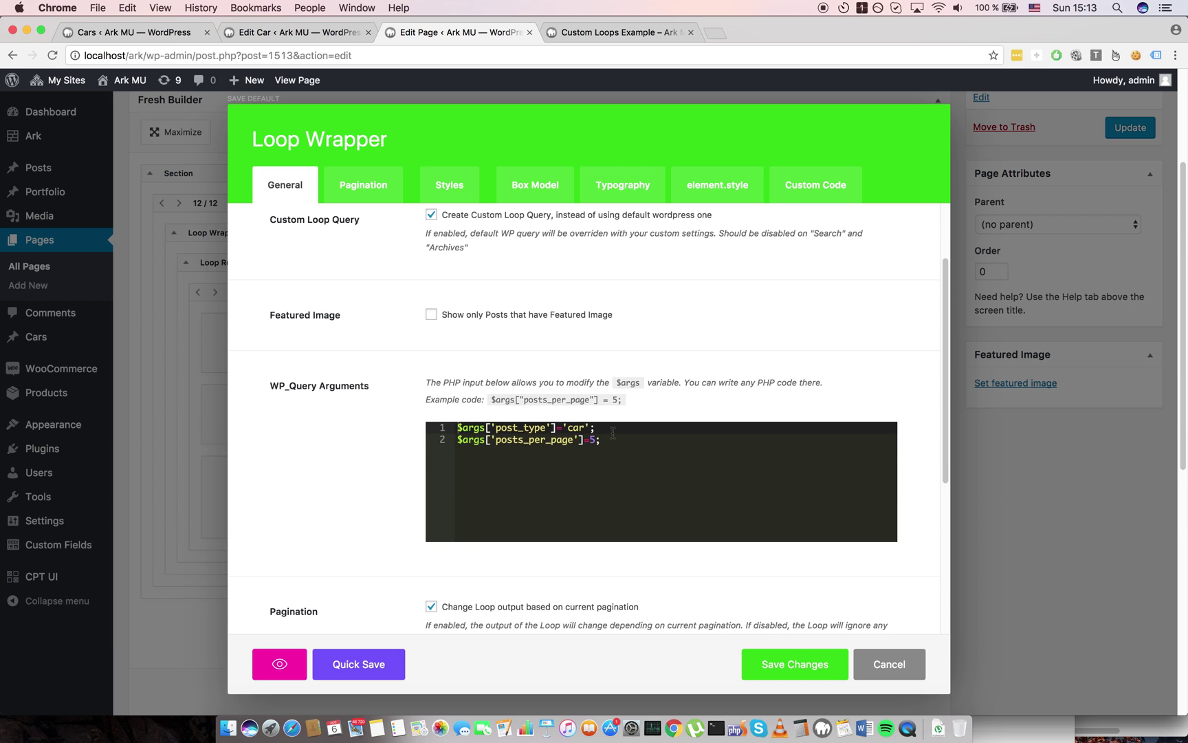
scroll(609, 433, down, 8)
click(499, 459)
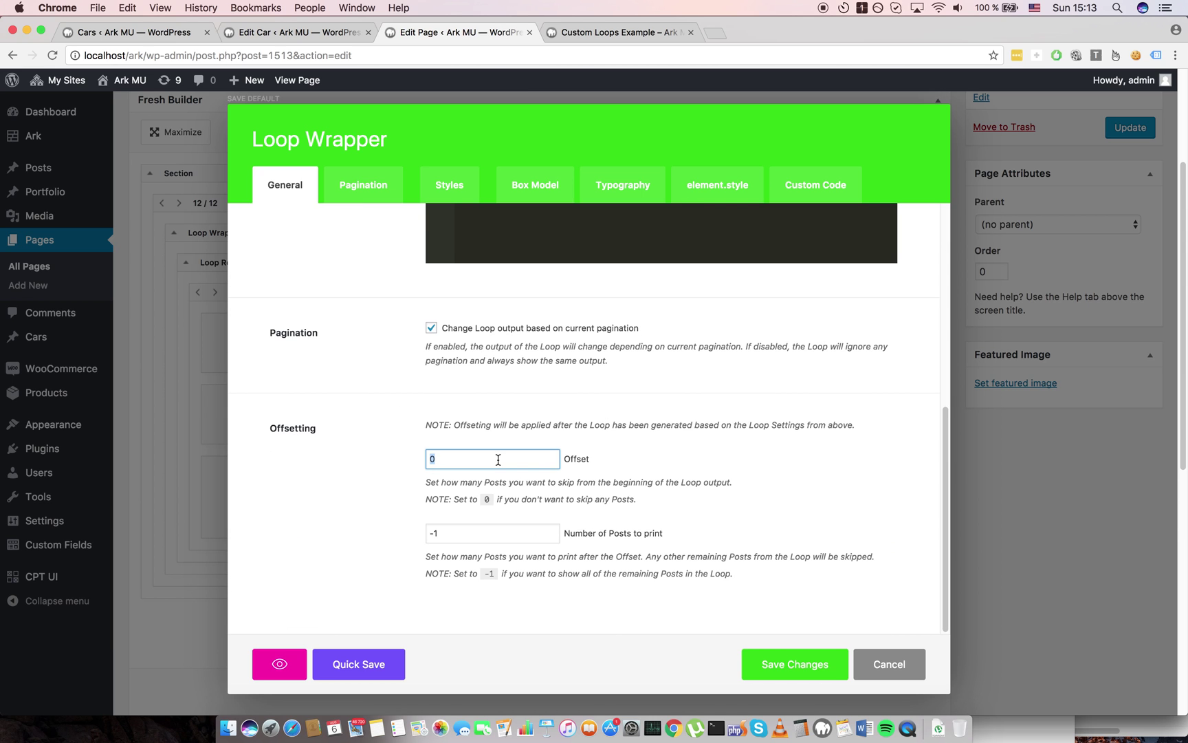
click(501, 532)
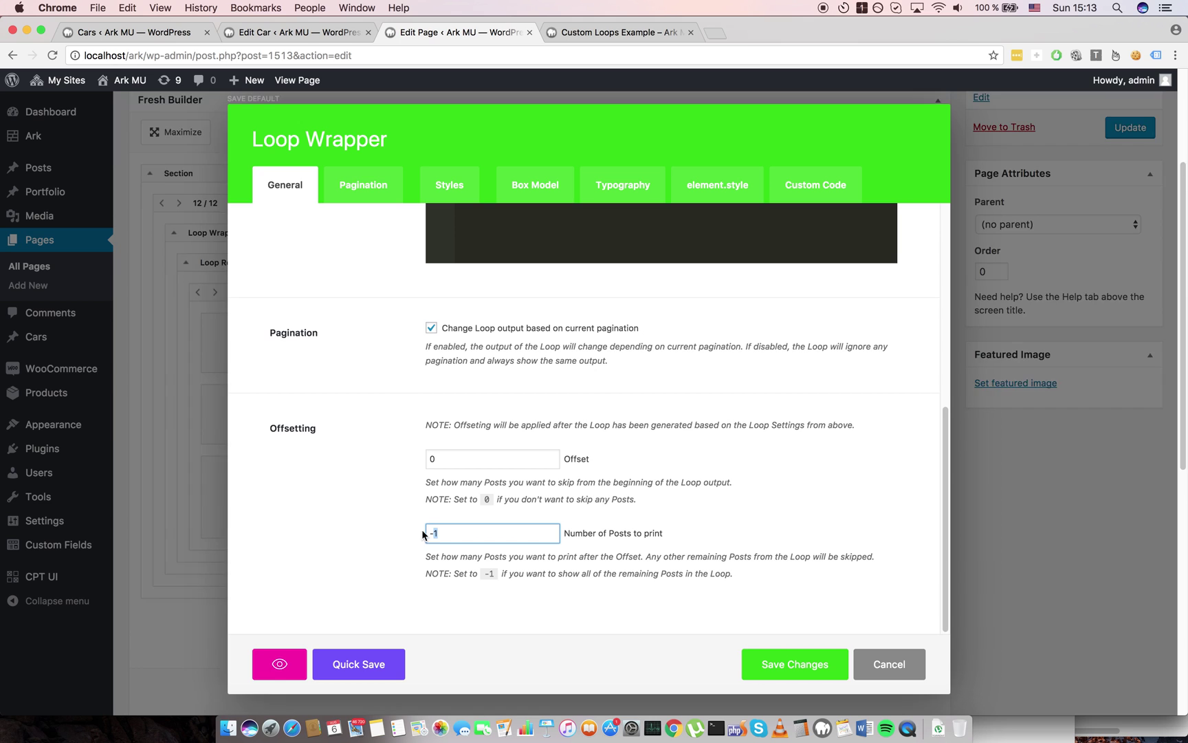
scroll(396, 403, up, 1)
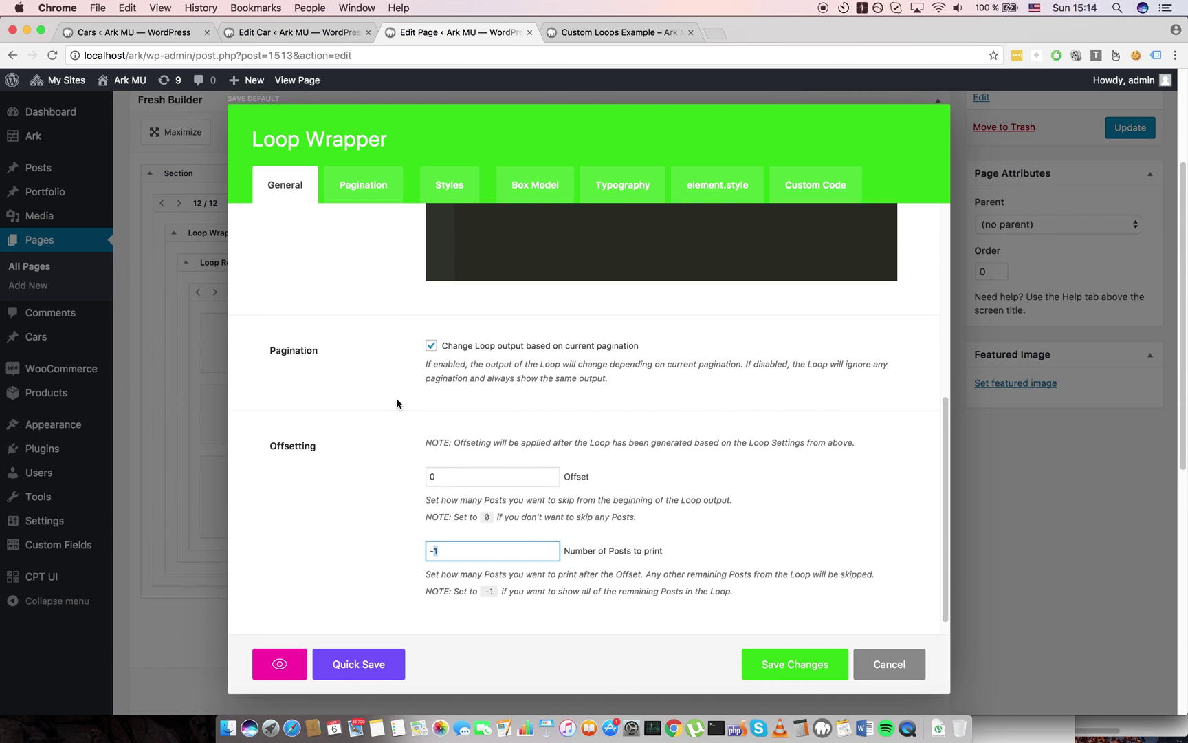
scroll(397, 403, up, 2)
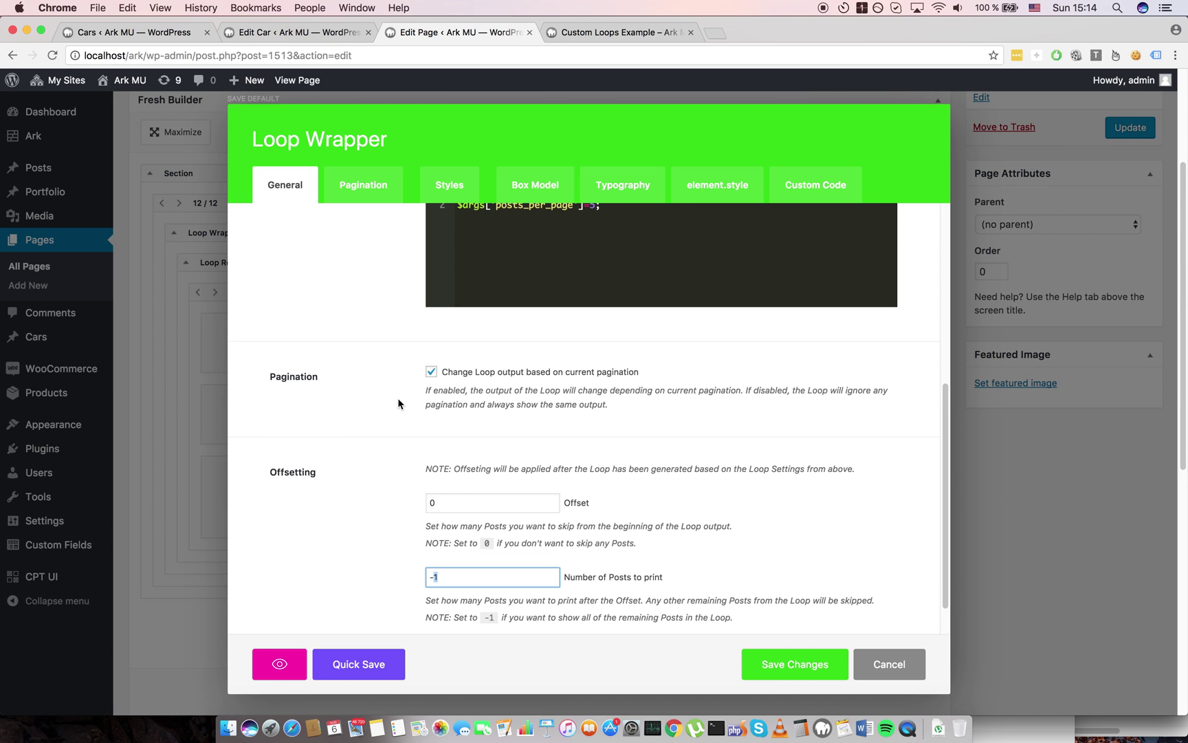
click(781, 662)
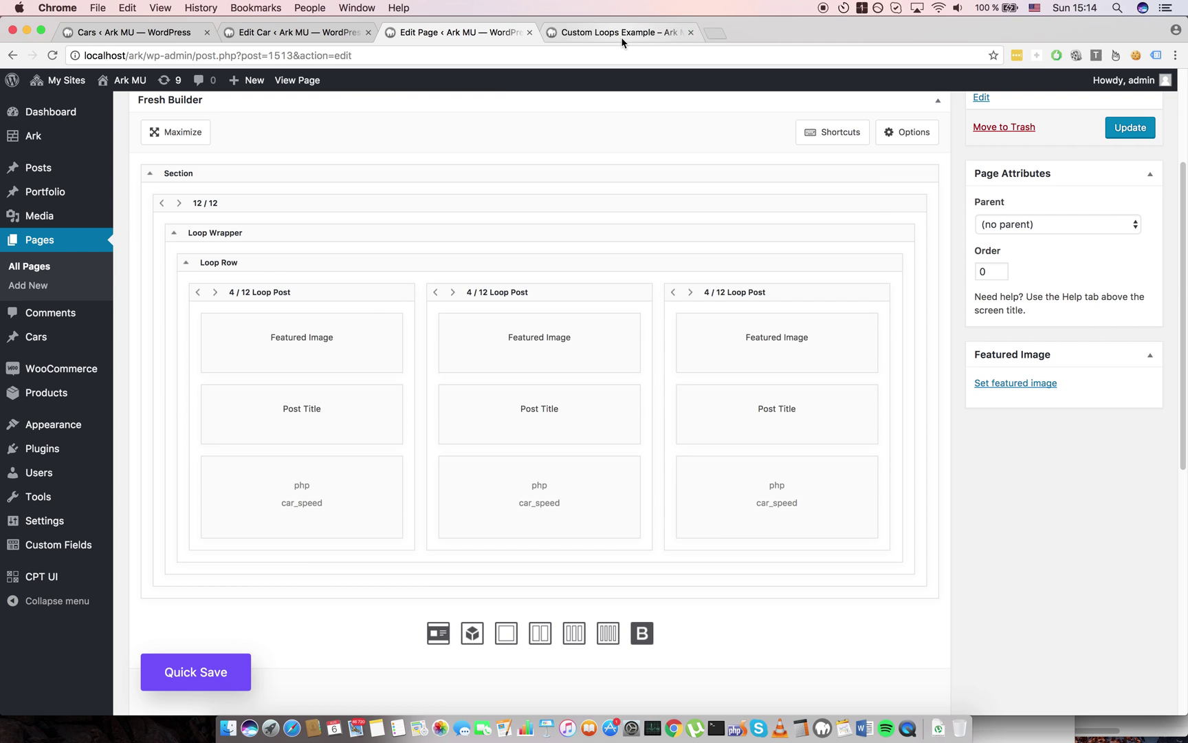
click(622, 34)
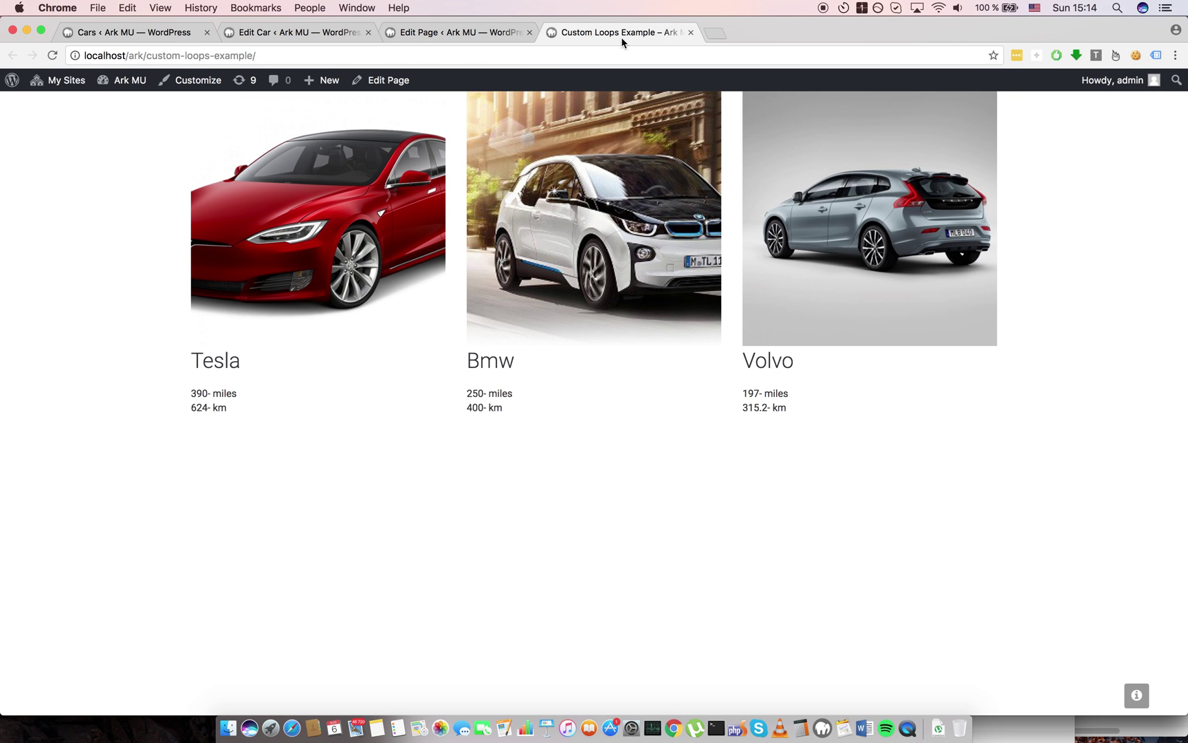
click(438, 32)
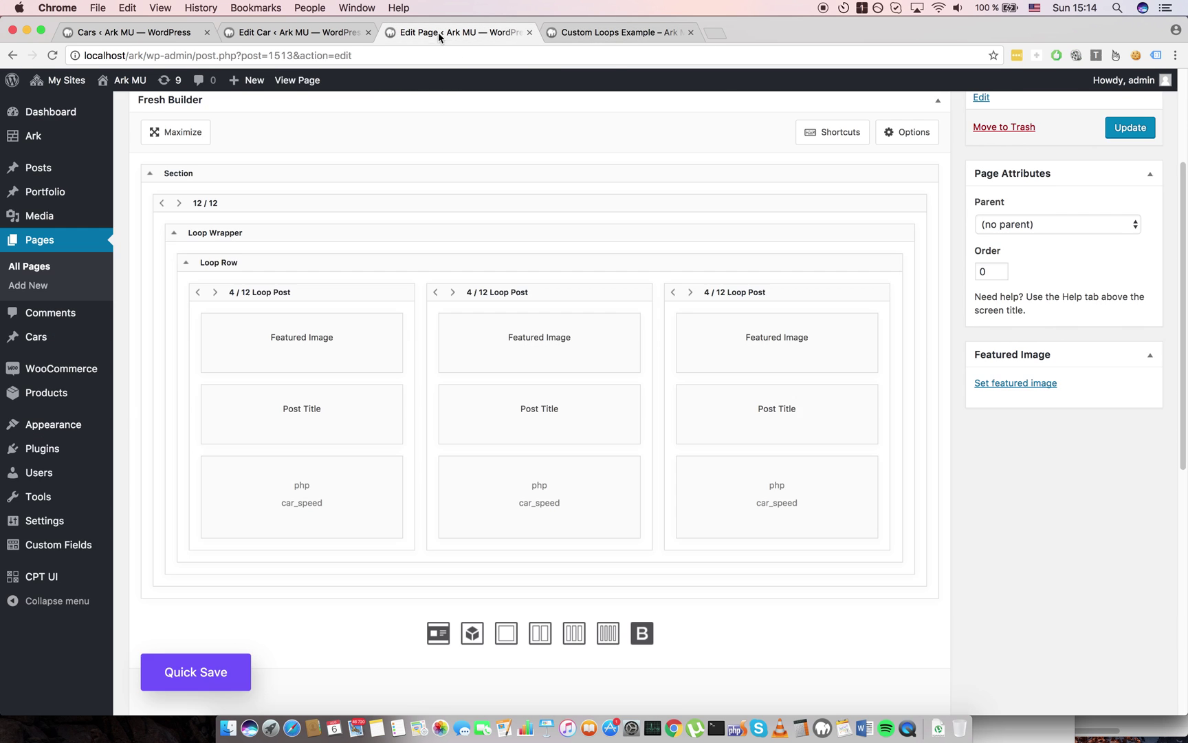